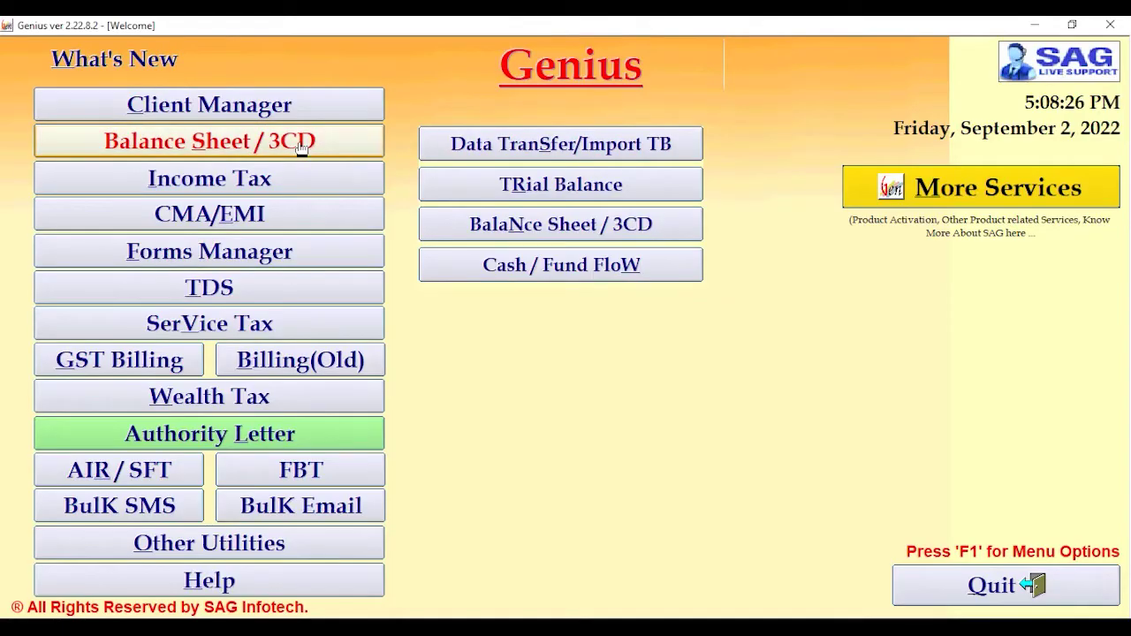
# Start a data transfer for the private limited client for 01/04/2021 to 31/03/2022, overwriting the previously saved data
pyautogui.click(477, 149)
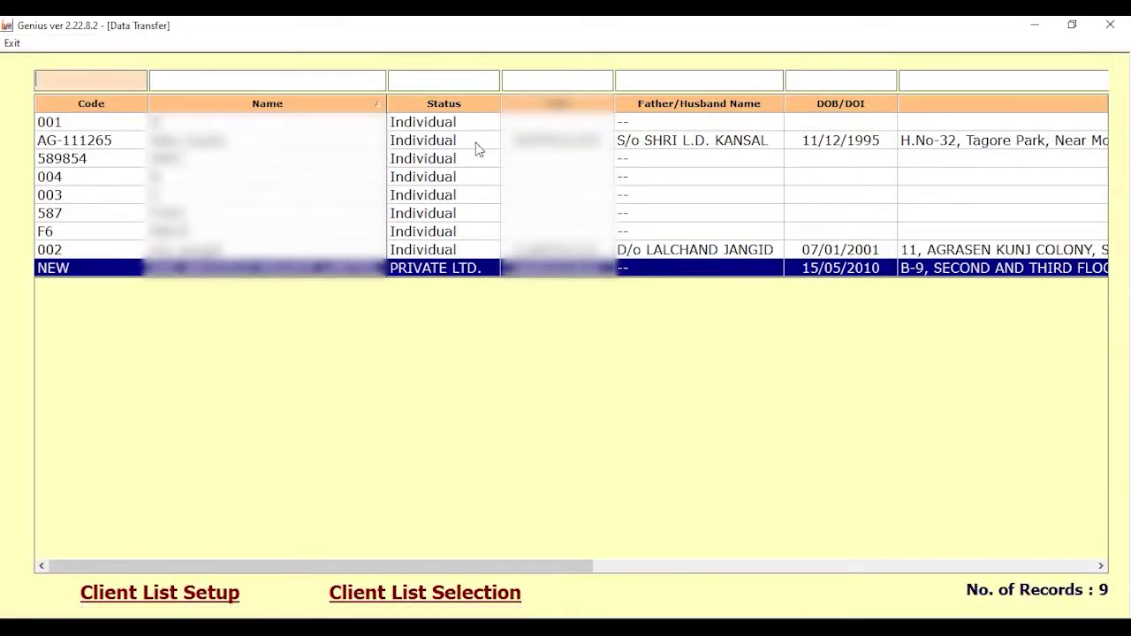
pyautogui.doubleClick(371, 274)
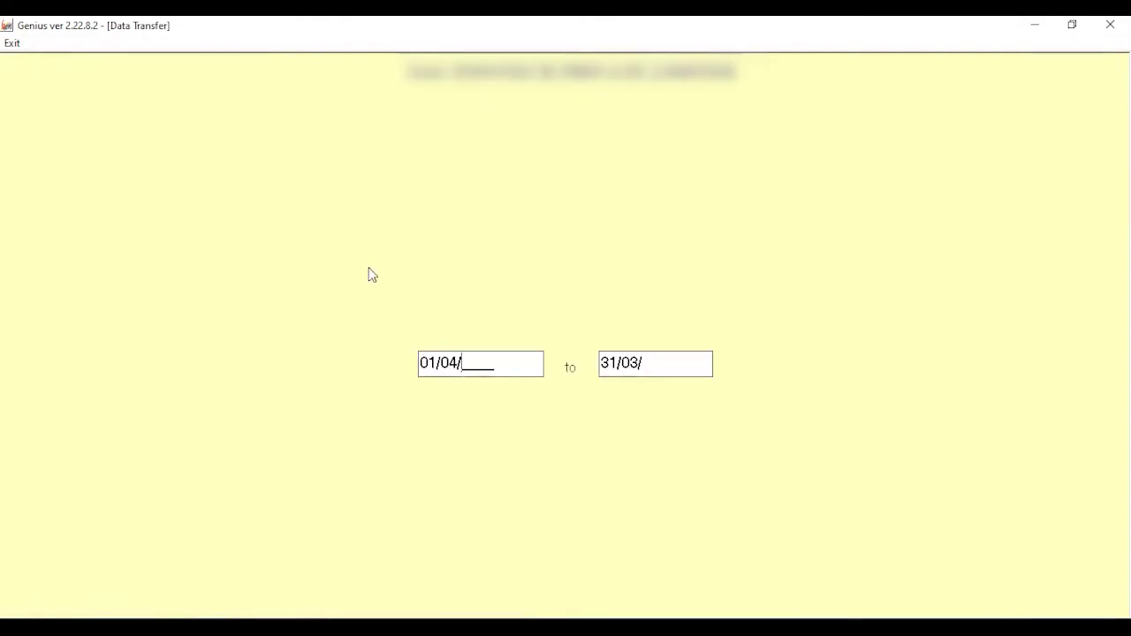
pyautogui.write('2021')
pyautogui.press('Return')
pyautogui.write('2022')
pyautogui.press('Return')
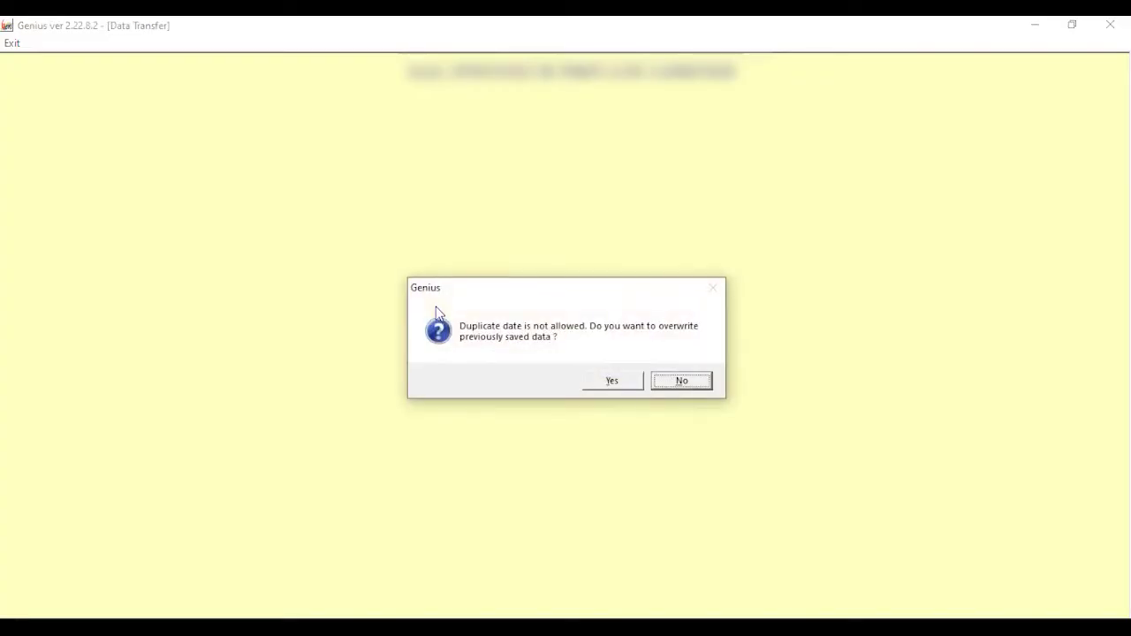
pyautogui.click(623, 389)
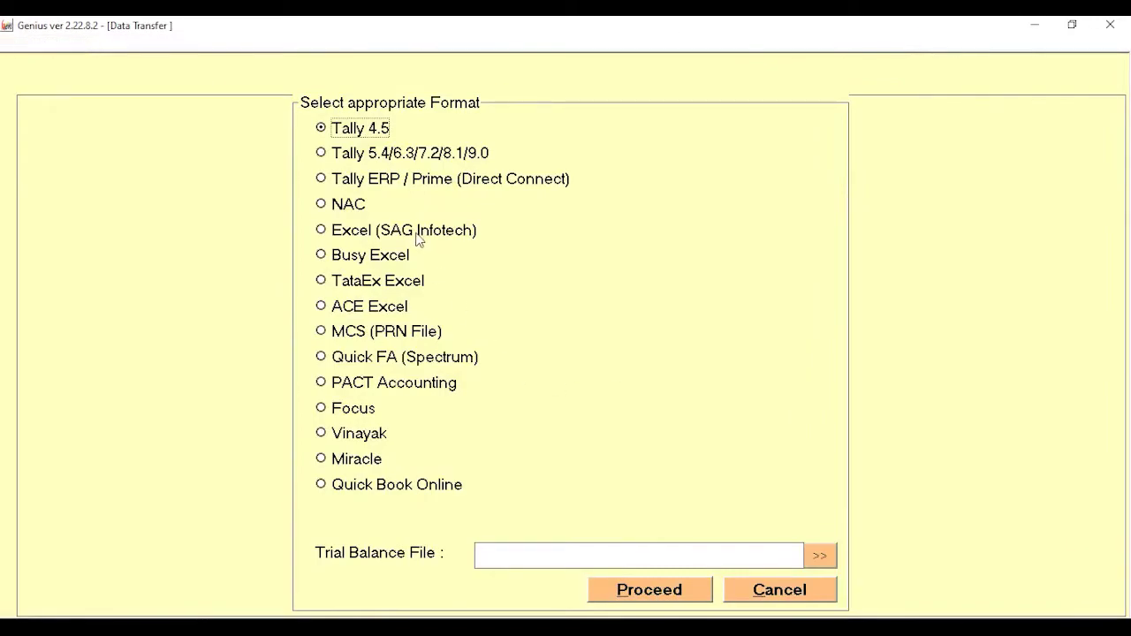
# Choose the Tally 5.4/6.3/7.2/8.1/9.0 import format with XML as the file type
pyautogui.click(435, 180)
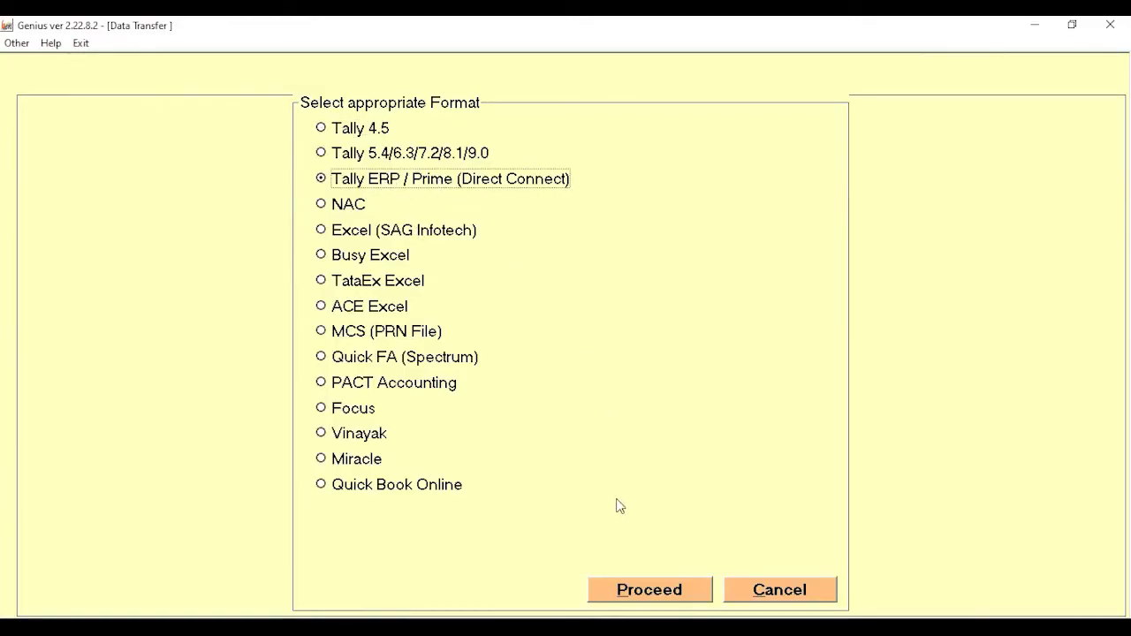
pyautogui.click(441, 159)
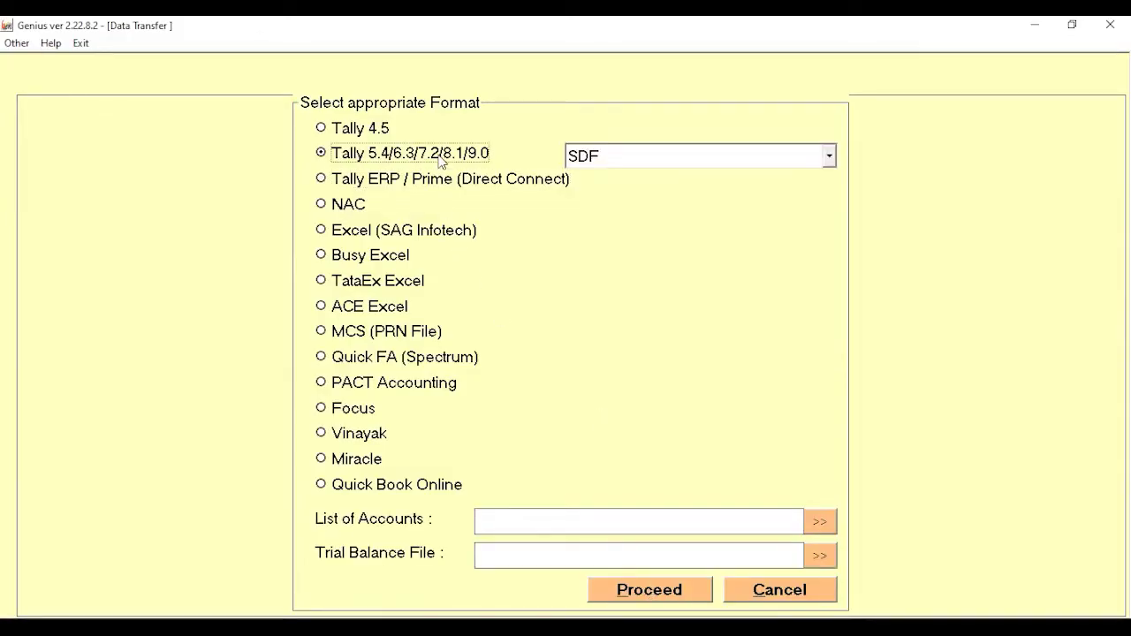
pyautogui.click(619, 159)
pyautogui.click(599, 202)
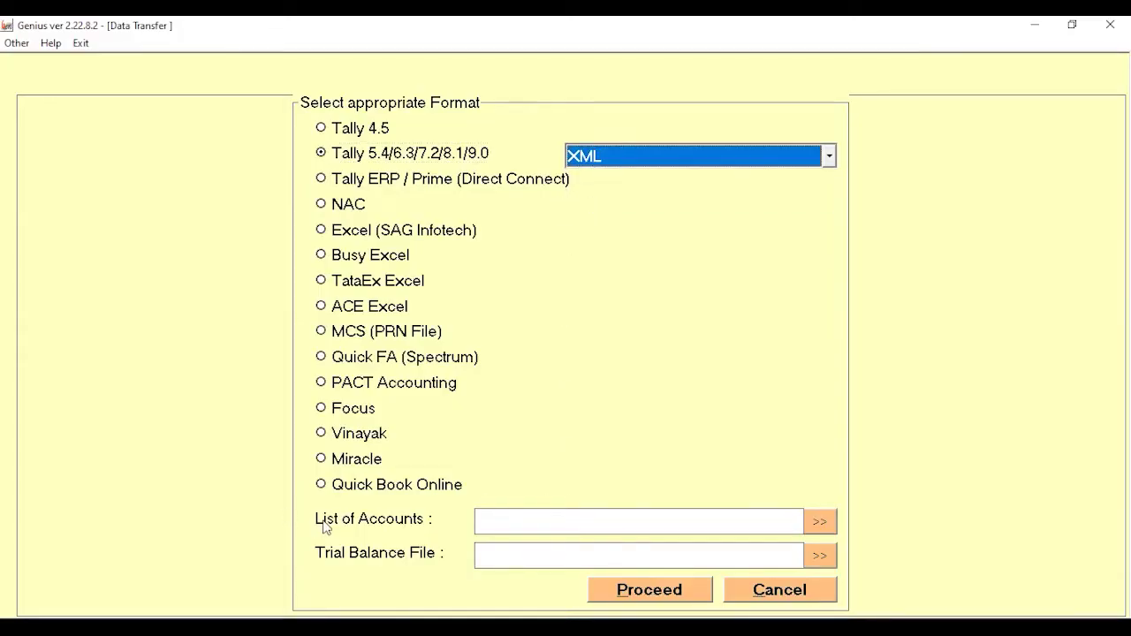
# Load Master.xml as the list of accounts and TrialBal.xml as the trial balance file from the tally folder, and proceed with the import
pyautogui.click(818, 525)
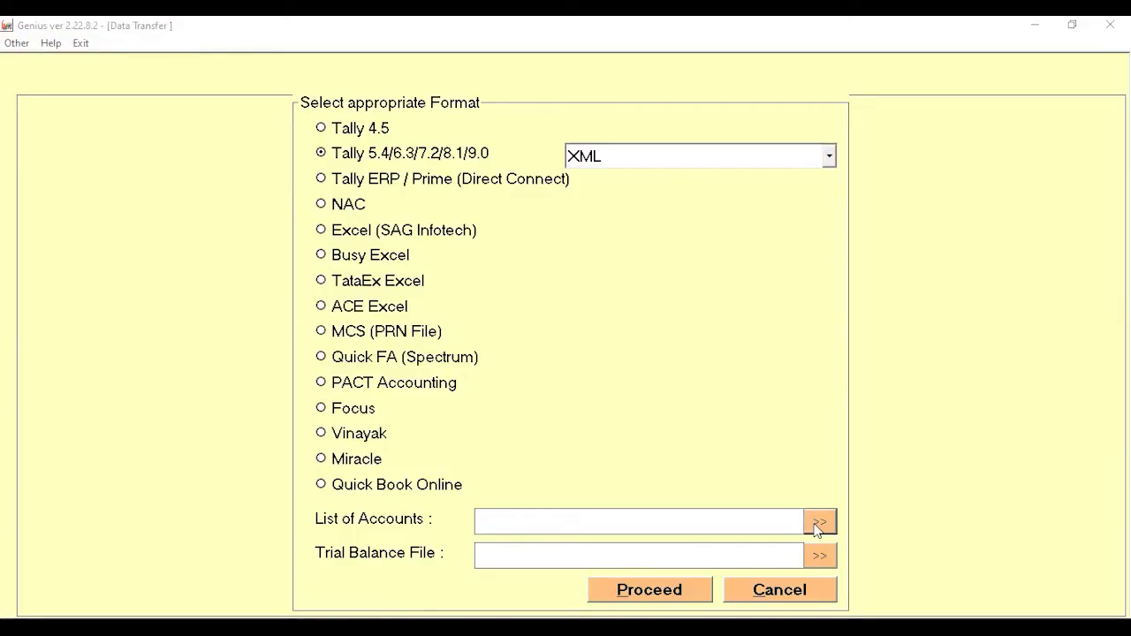
pyautogui.click(233, 149)
pyautogui.click(419, 397)
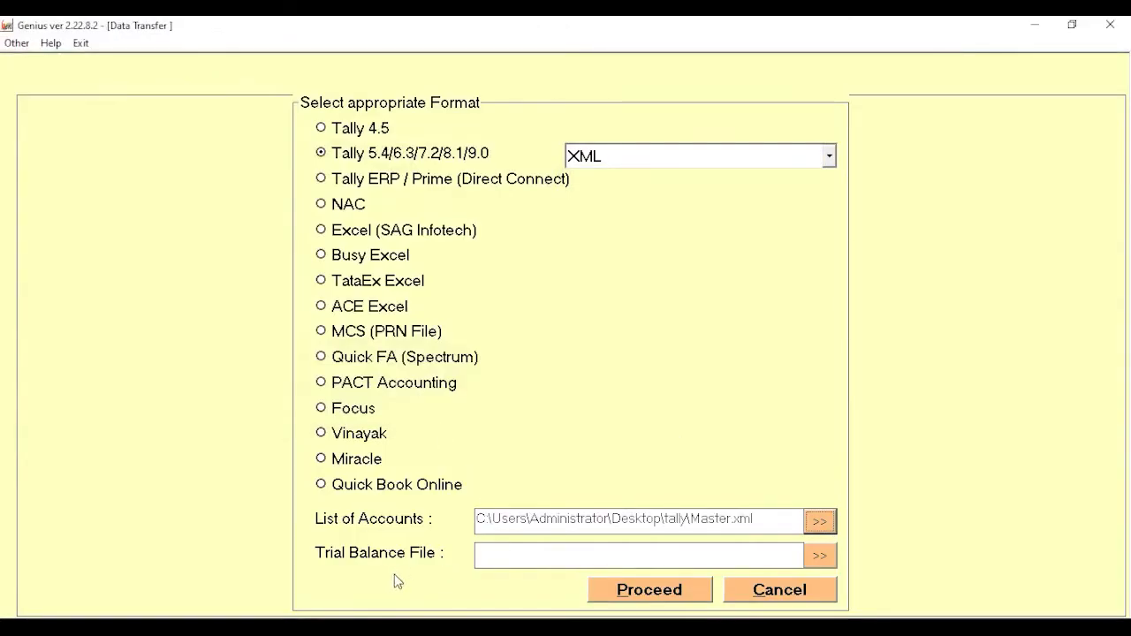
pyautogui.click(818, 557)
pyautogui.click(278, 167)
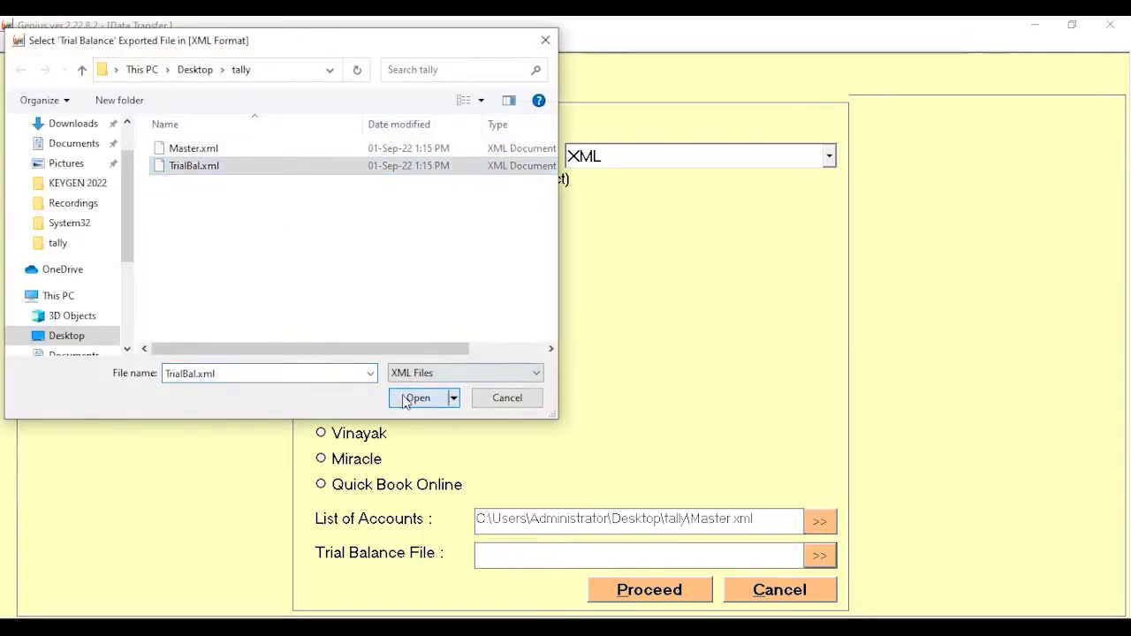
pyautogui.click(415, 397)
pyautogui.click(599, 591)
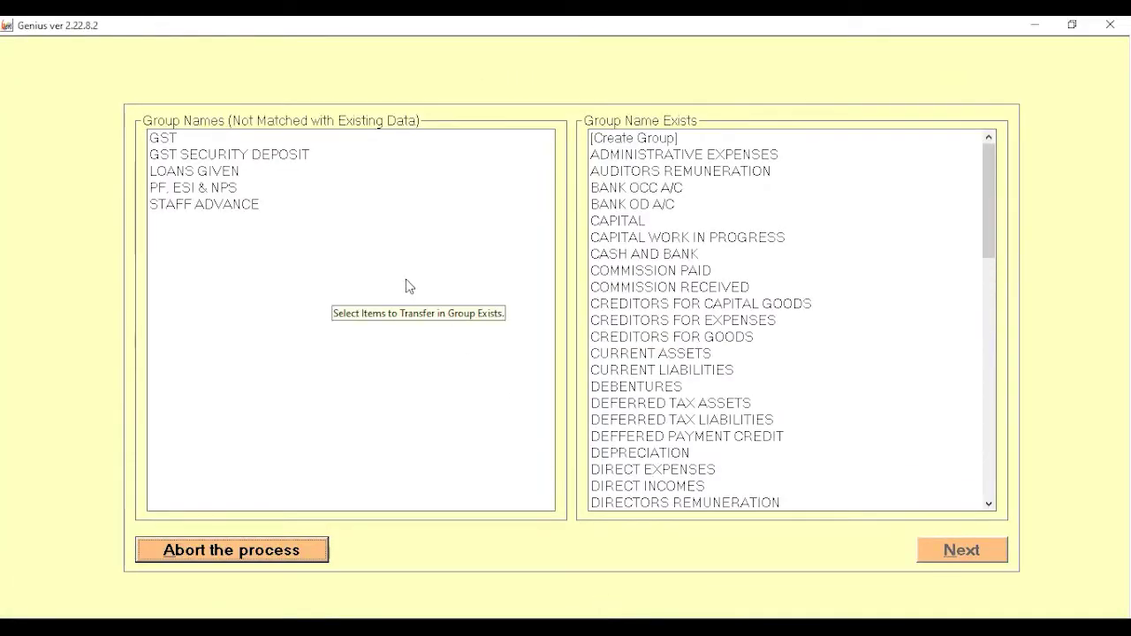
# Map the unmatched groups GST to BANK OD A/C, GST SECURITY DEPOSIT to COMMISSION PAID and LOANS GIVEN to CASH AND BANK
pyautogui.click(361, 140)
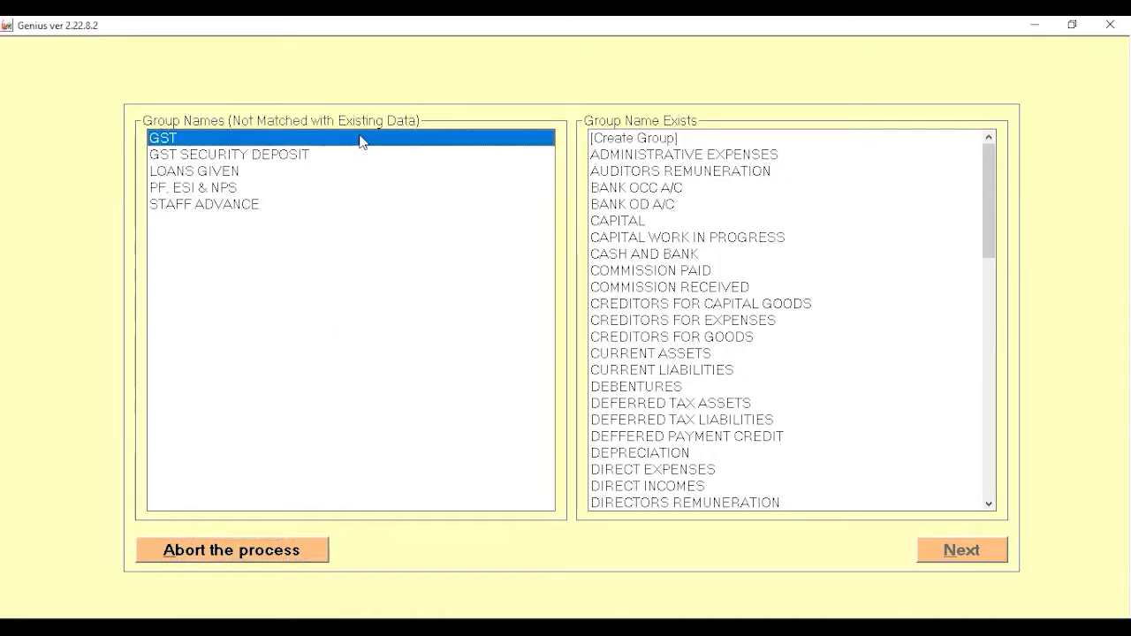
pyautogui.doubleClick(619, 206)
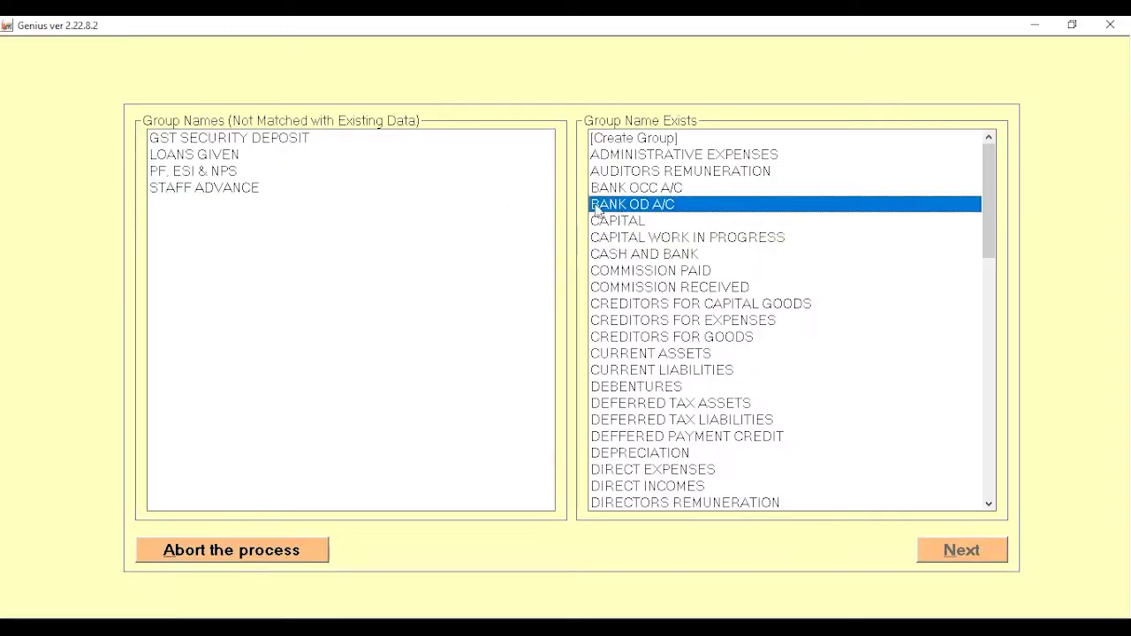
pyautogui.click(269, 149)
pyautogui.doubleClick(623, 270)
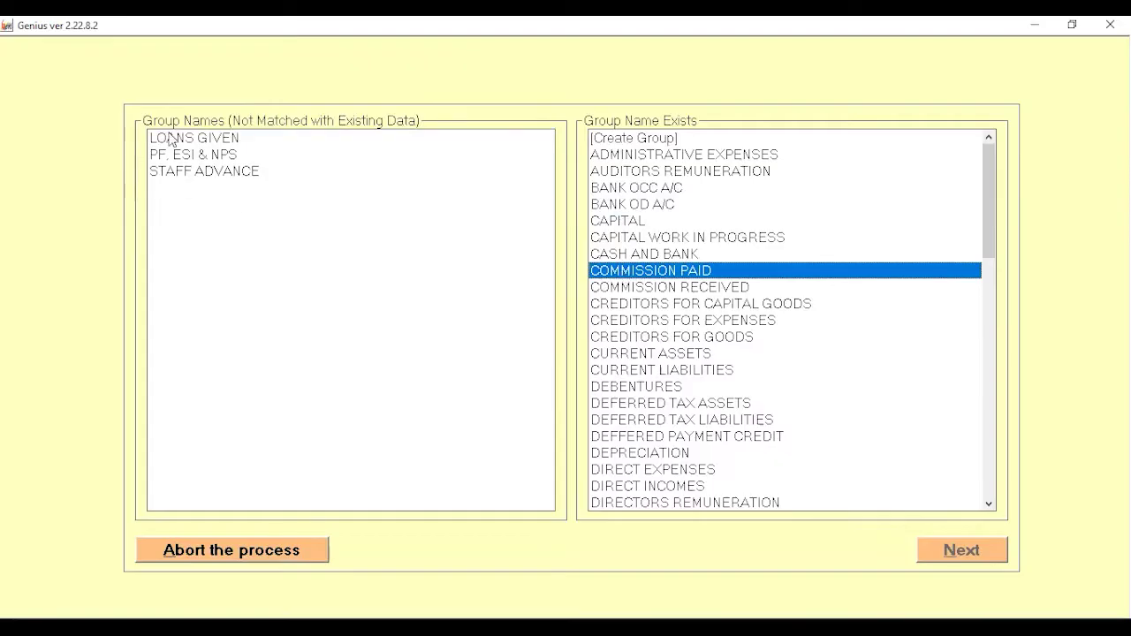
pyautogui.click(166, 139)
pyautogui.doubleClick(630, 256)
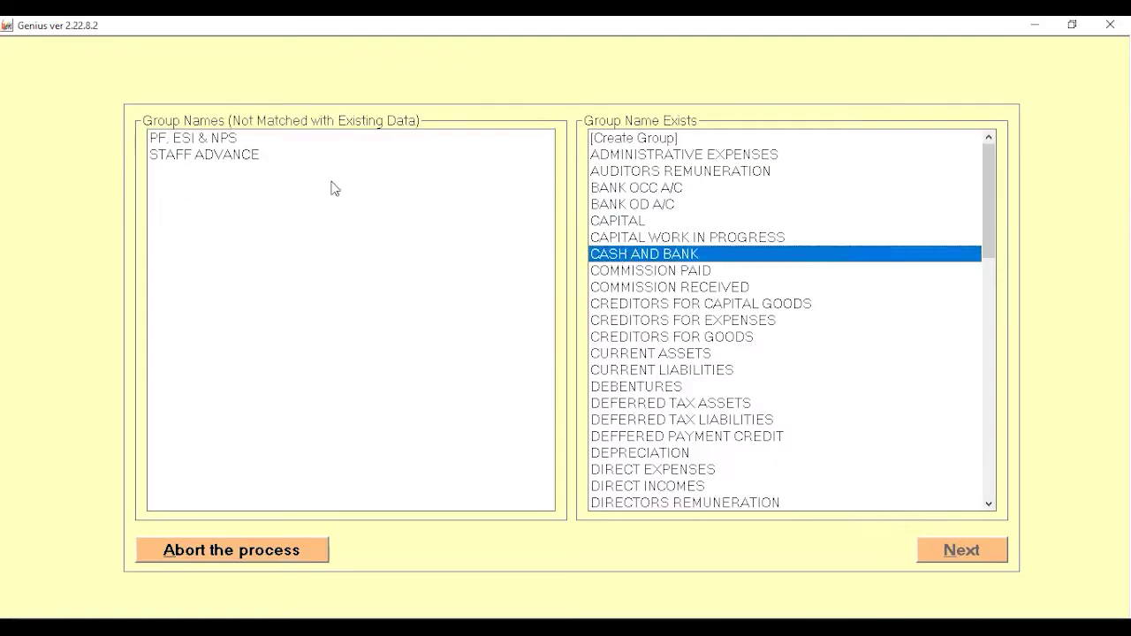
# Map PF, ESI & NPS to COMMISSION PAID and STAFF ADVANCE to CREDITORS FOR GOODS, and complete the trial balance import
pyautogui.click(234, 141)
pyautogui.doubleClick(683, 274)
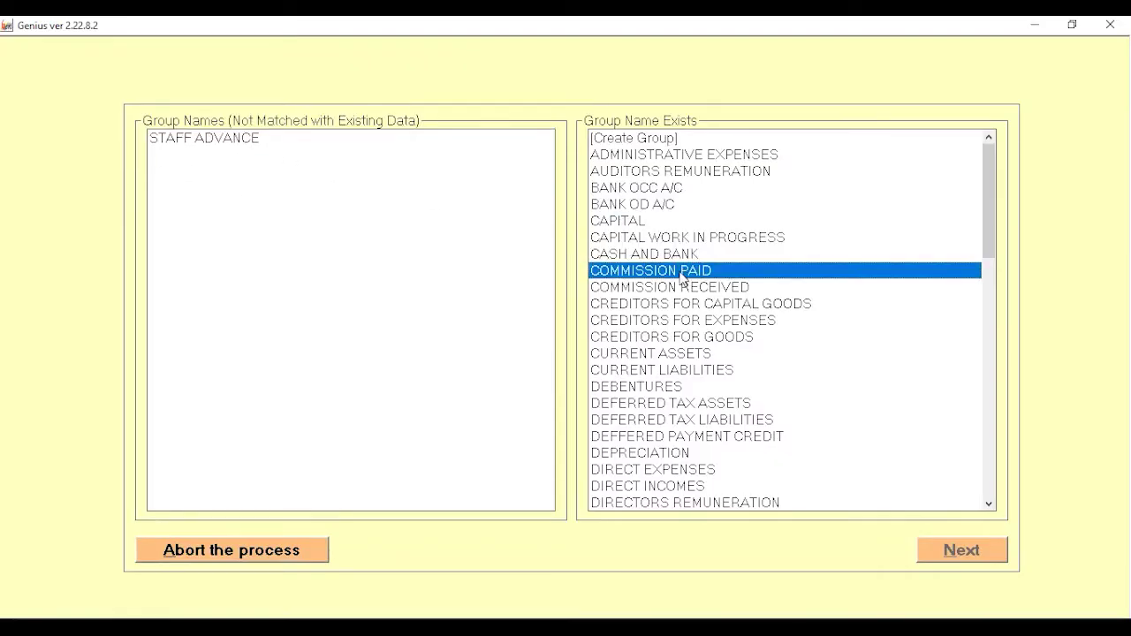
pyautogui.click(212, 141)
pyautogui.doubleClick(608, 341)
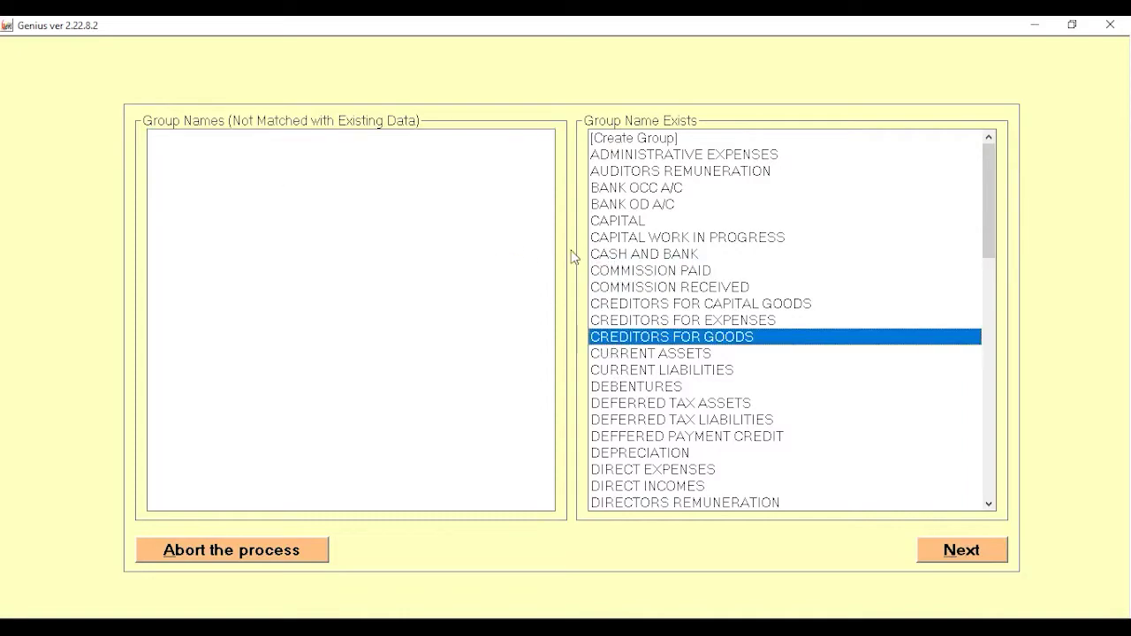
pyautogui.click(942, 550)
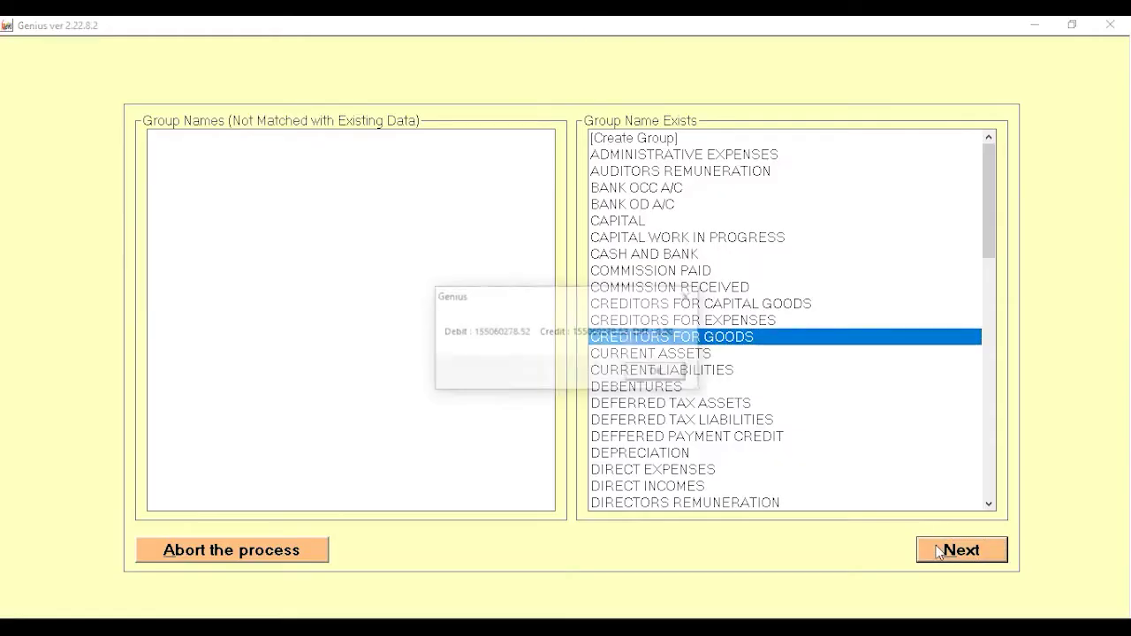
pyautogui.click(672, 374)
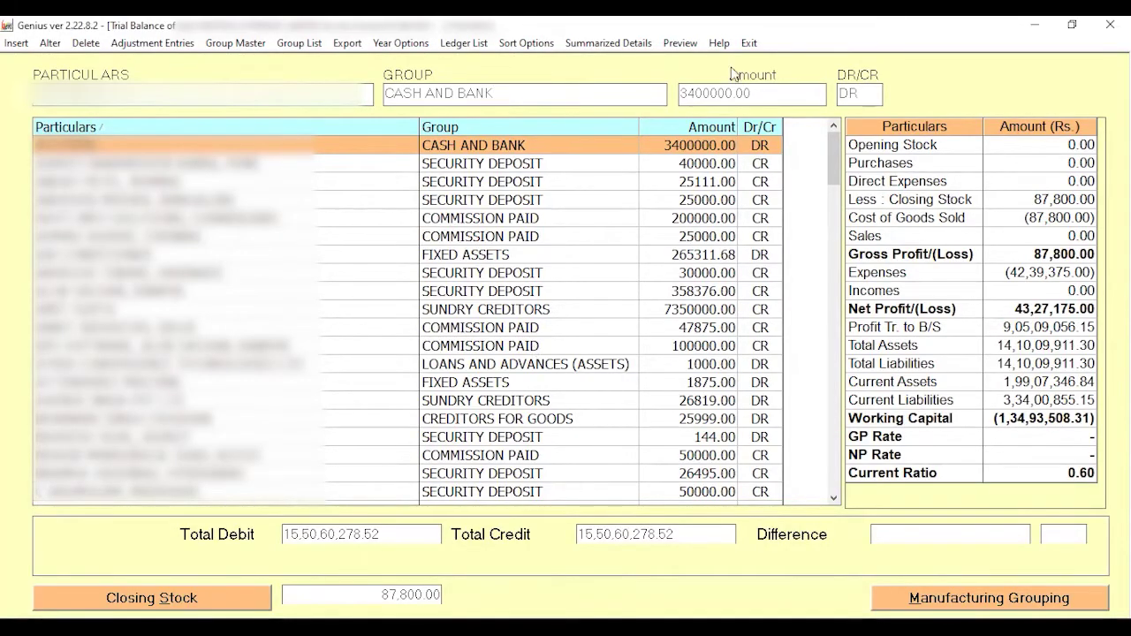
# Leave the trial balance and import it into the new-format balance sheet, continuing past the group mapping to the amount mapping
pyautogui.click(747, 43)
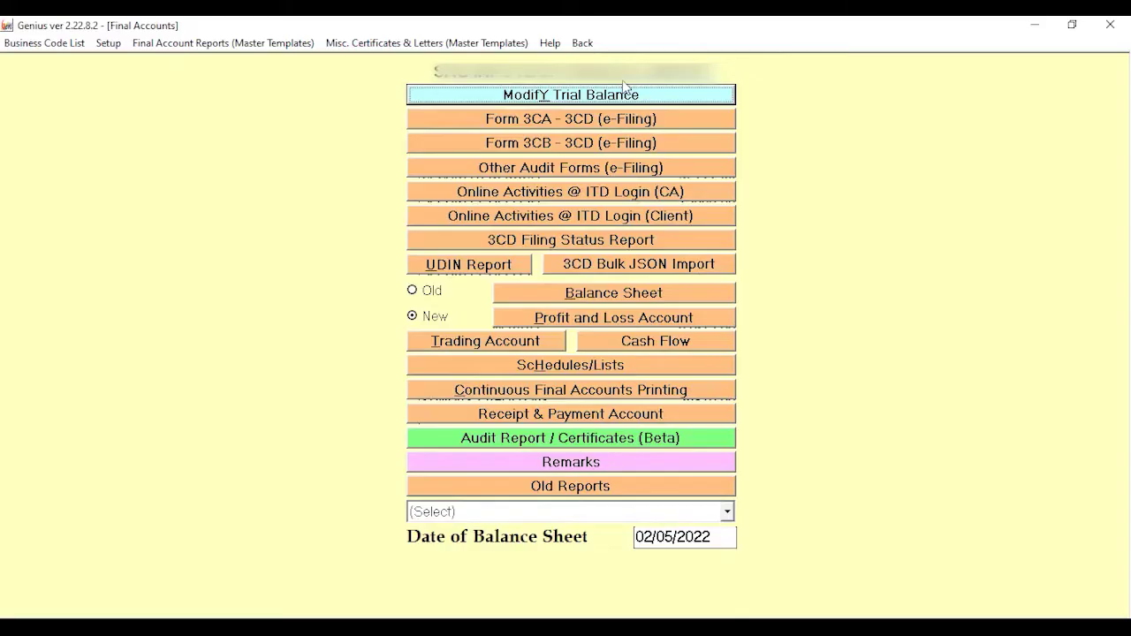
pyautogui.click(567, 297)
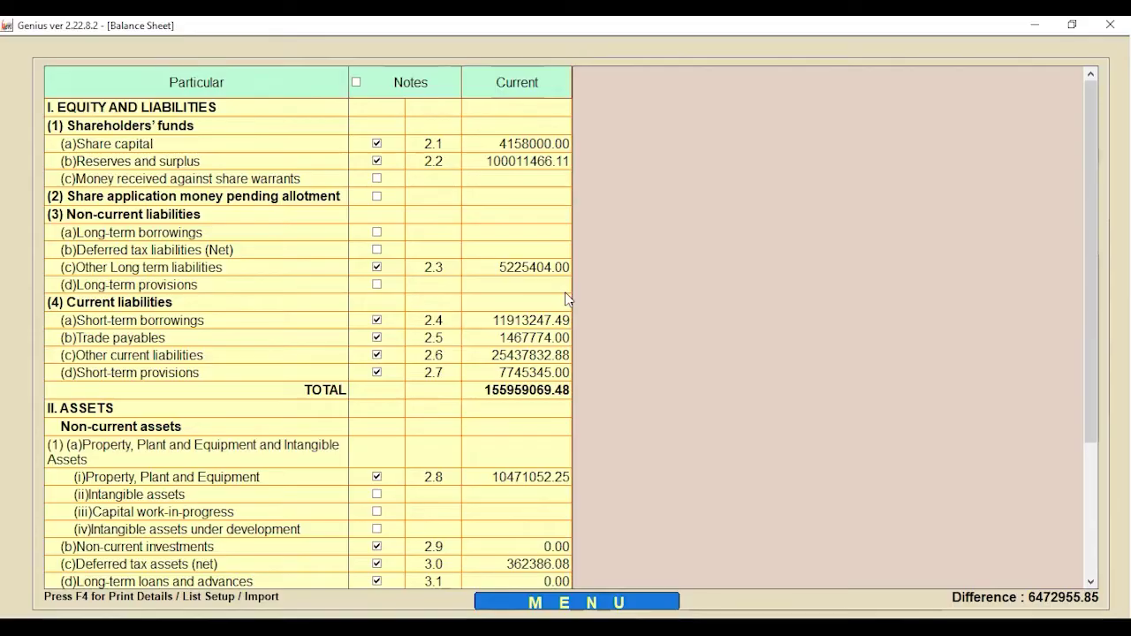
pyautogui.click(558, 601)
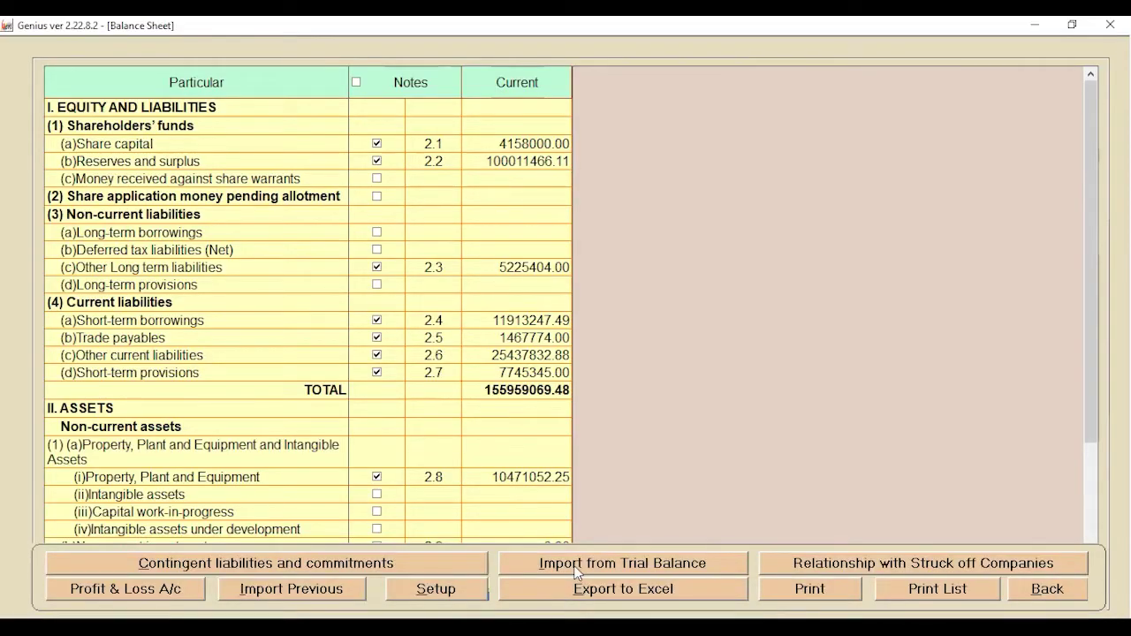
pyautogui.click(577, 571)
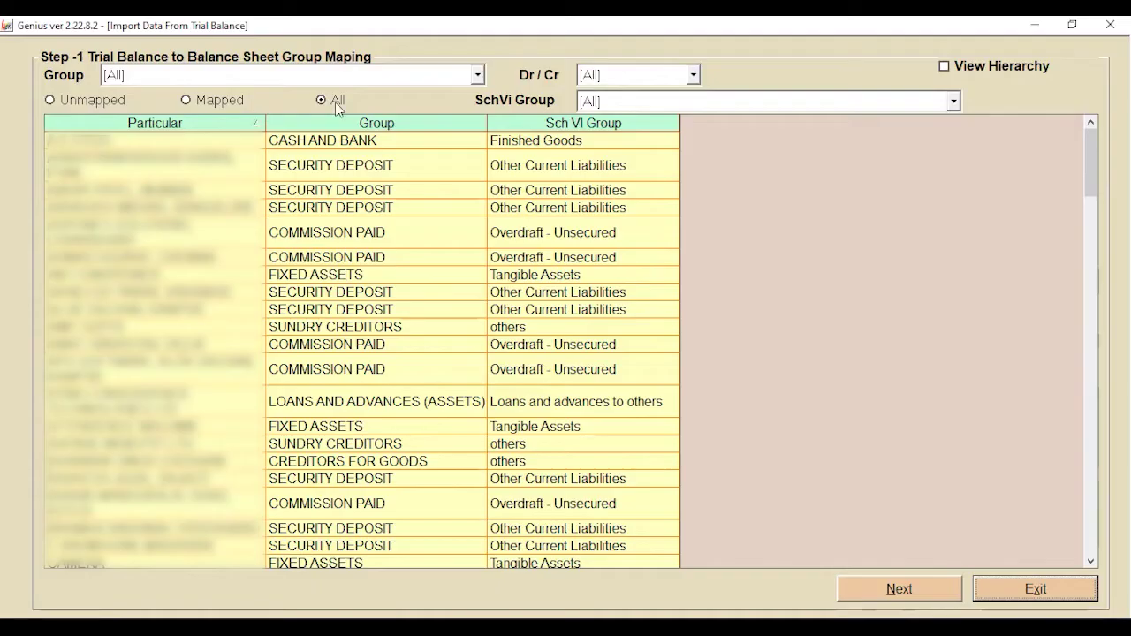
pyautogui.click(900, 589)
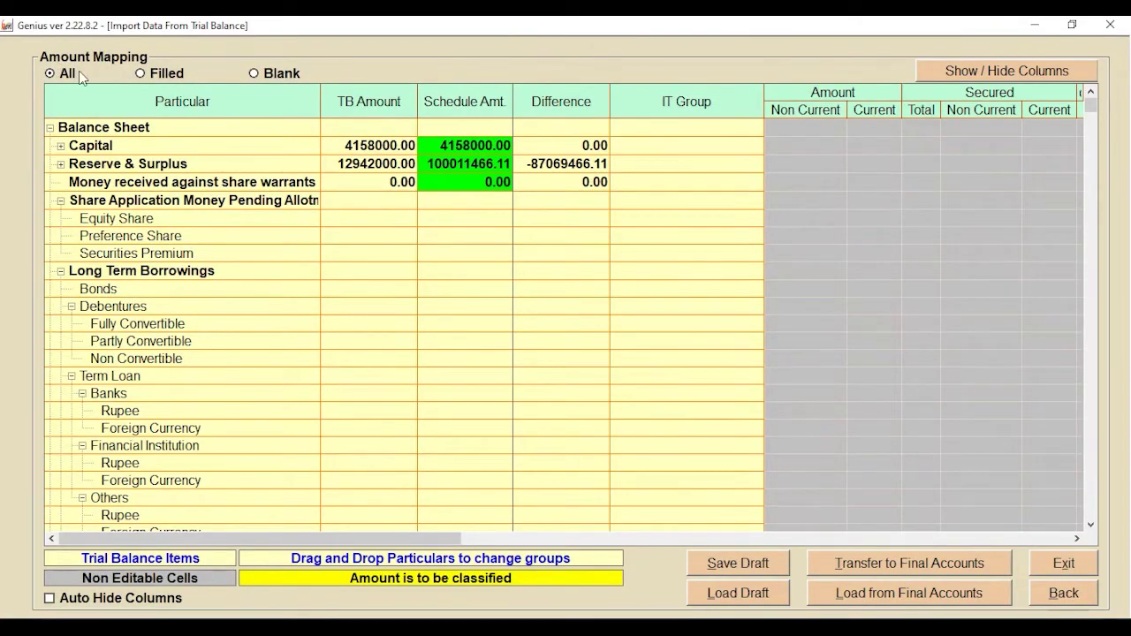
# Filter the amount mapping to filled particulars and look through the listed amounts
pyautogui.click(176, 78)
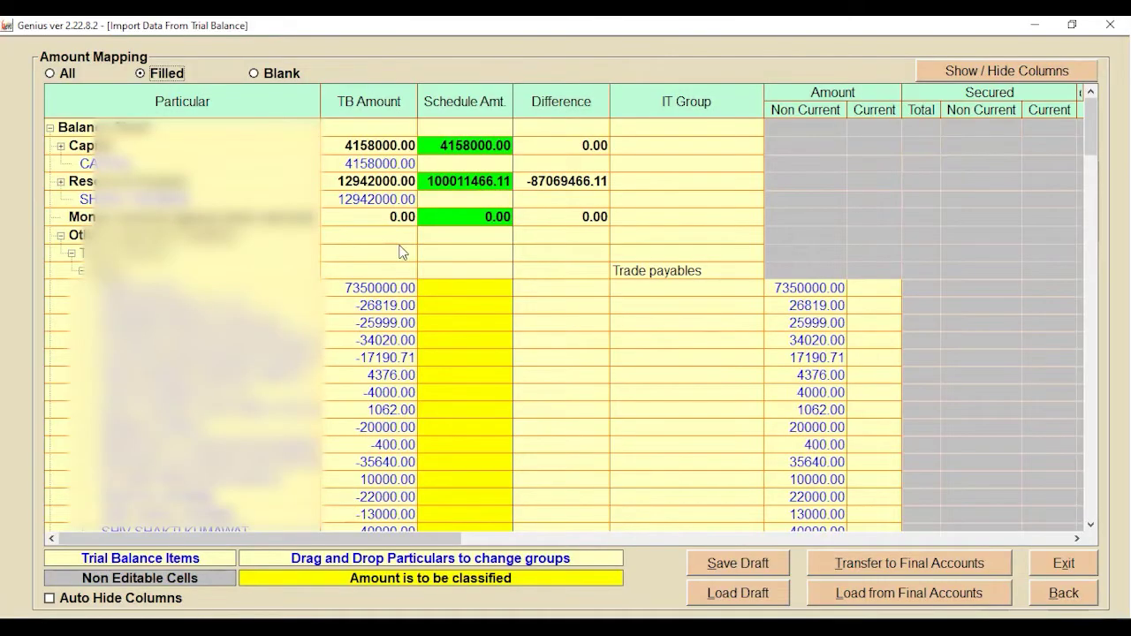
pyautogui.scroll(-7, 412, 301)
pyautogui.scroll(7, 412, 303)
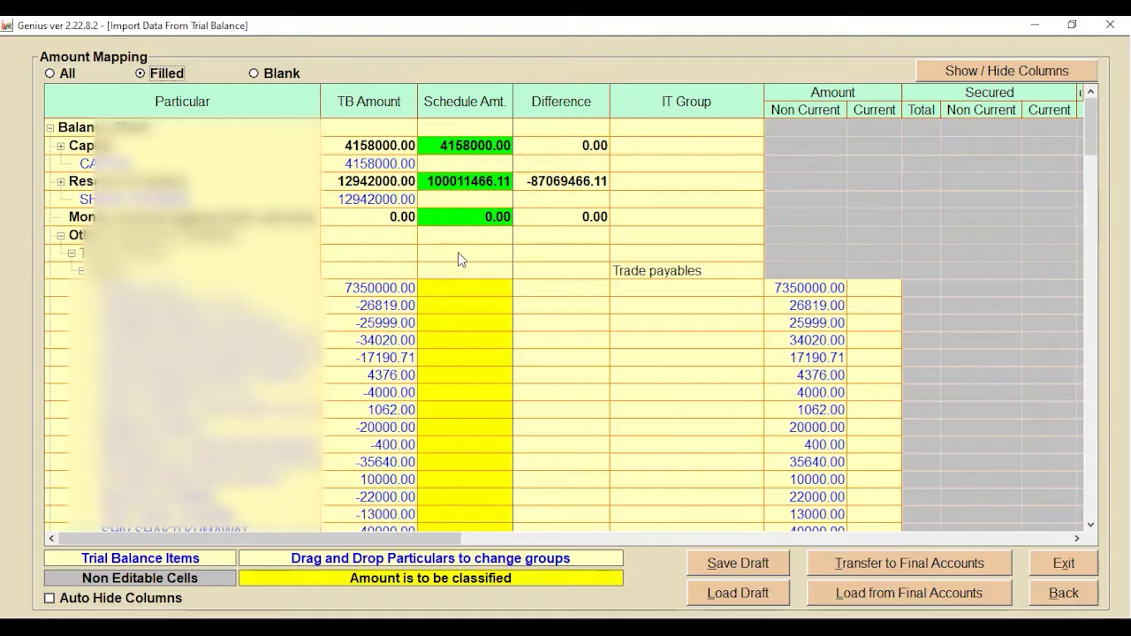
# Open the share capital schedule from the Capital row's schedule amount and review its five years details
pyautogui.click(448, 152)
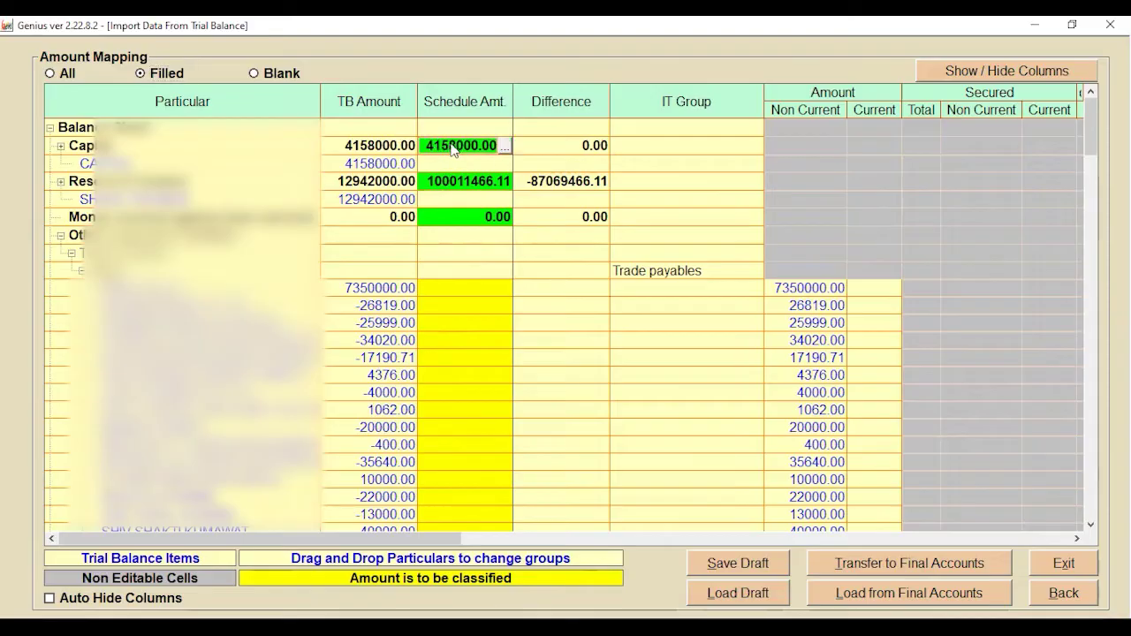
pyautogui.click(503, 146)
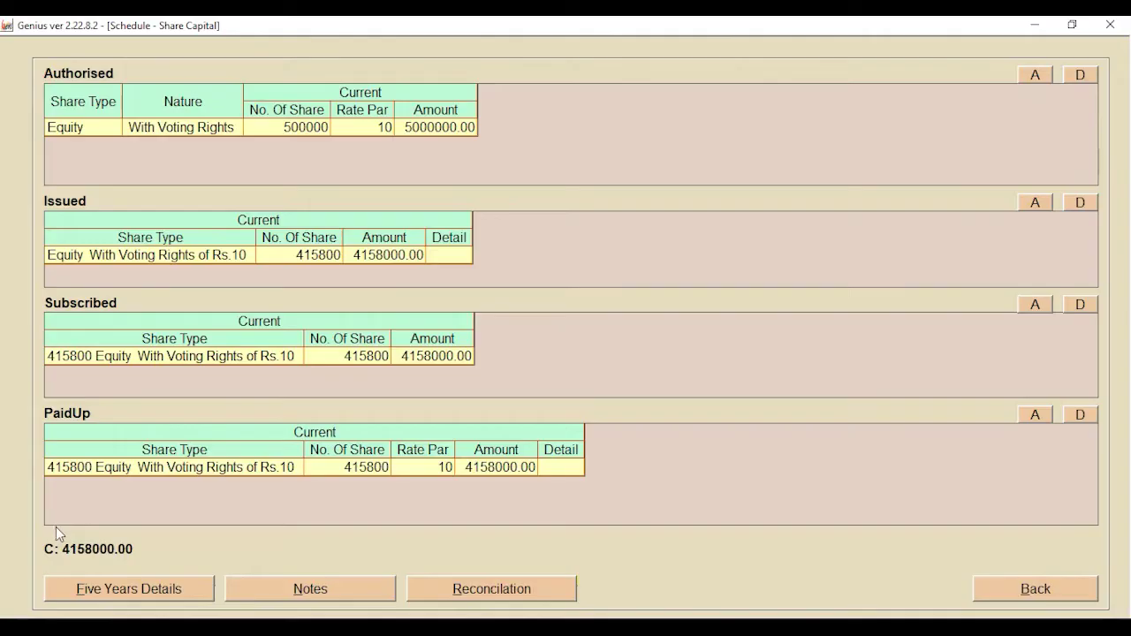
pyautogui.click(92, 594)
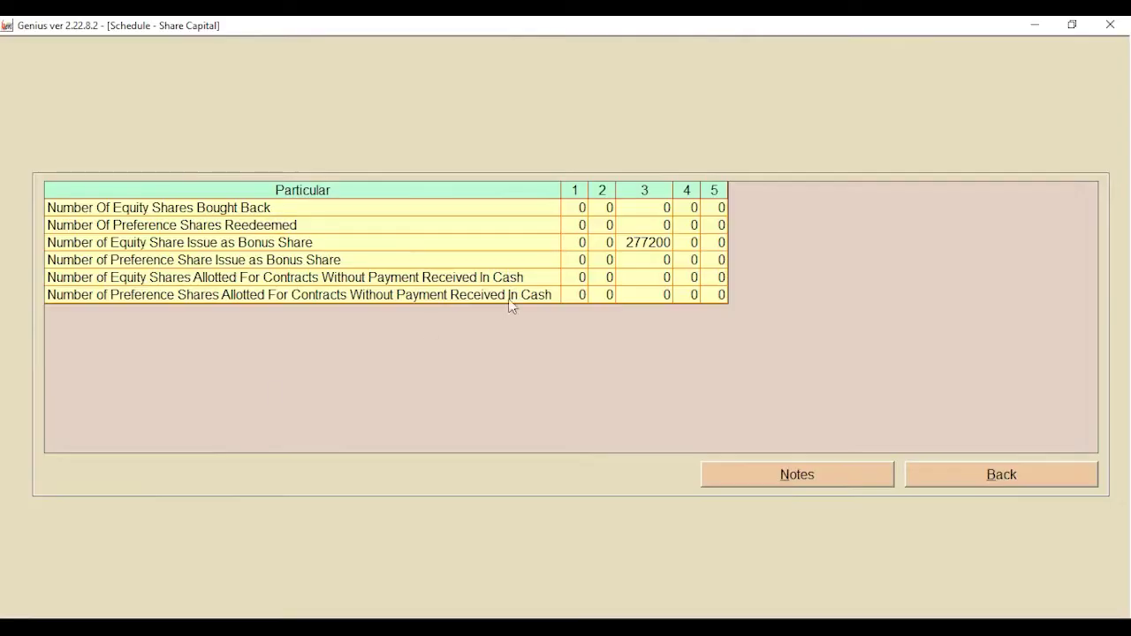
pyautogui.click(623, 262)
pyautogui.click(955, 480)
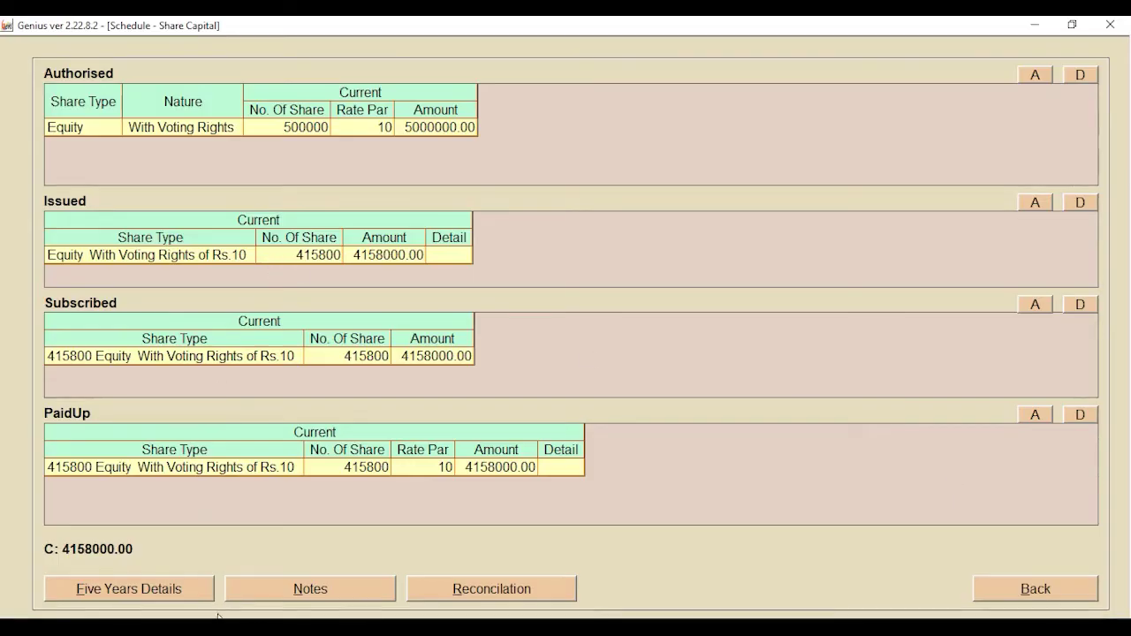
# Review the share capital notes list and the share reconciliation without changes, and leave the share capital schedule
pyautogui.click(273, 596)
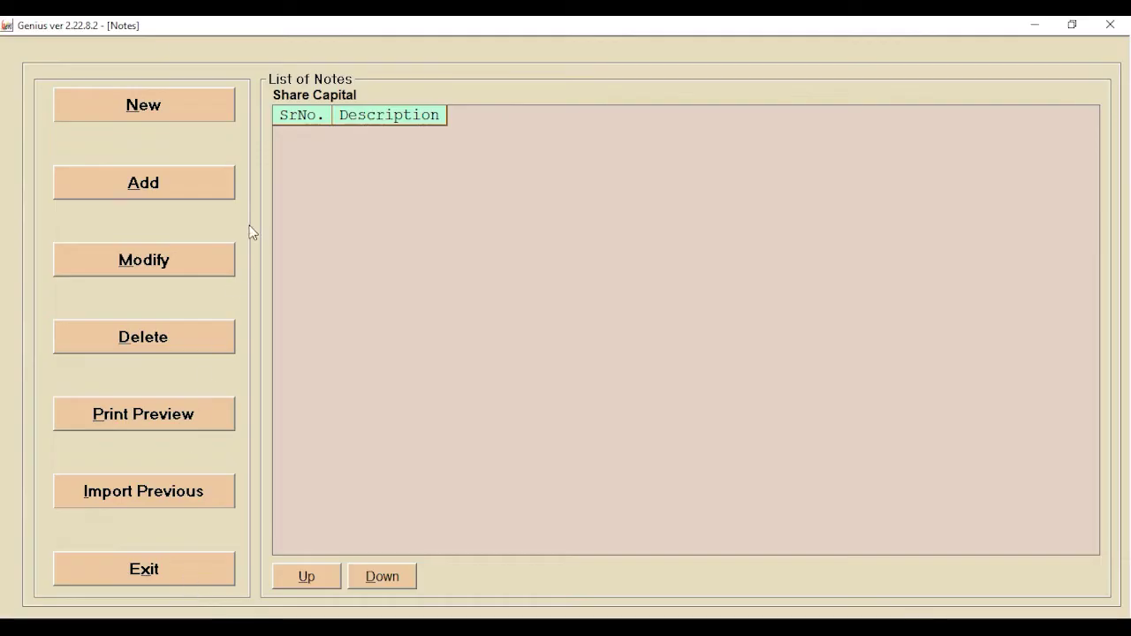
pyautogui.click(175, 568)
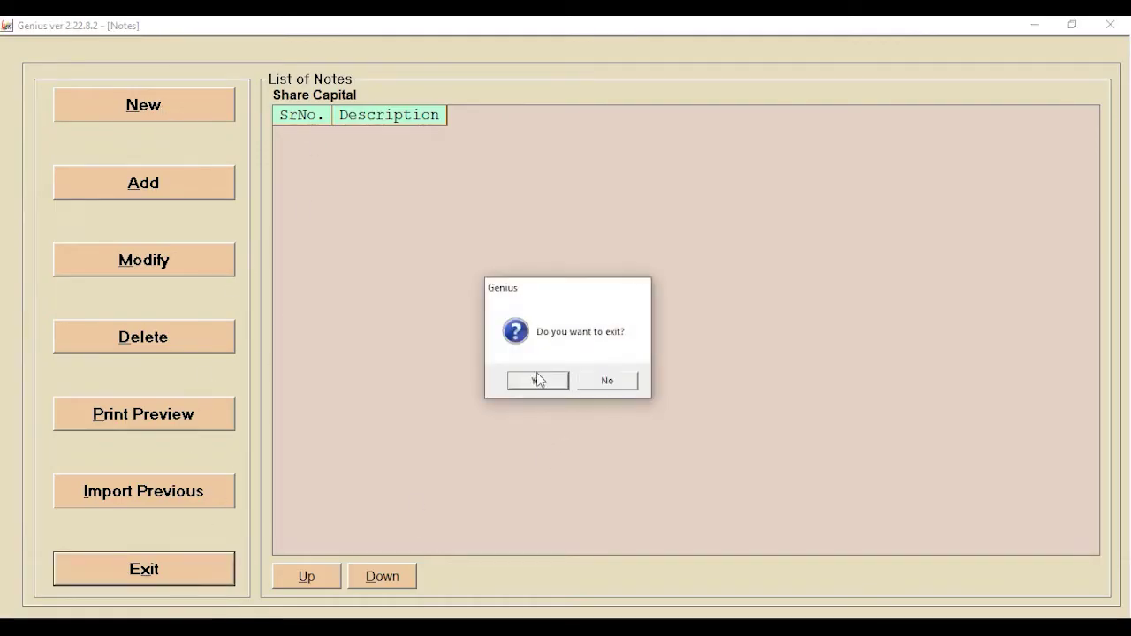
pyautogui.click(539, 380)
pyautogui.click(450, 596)
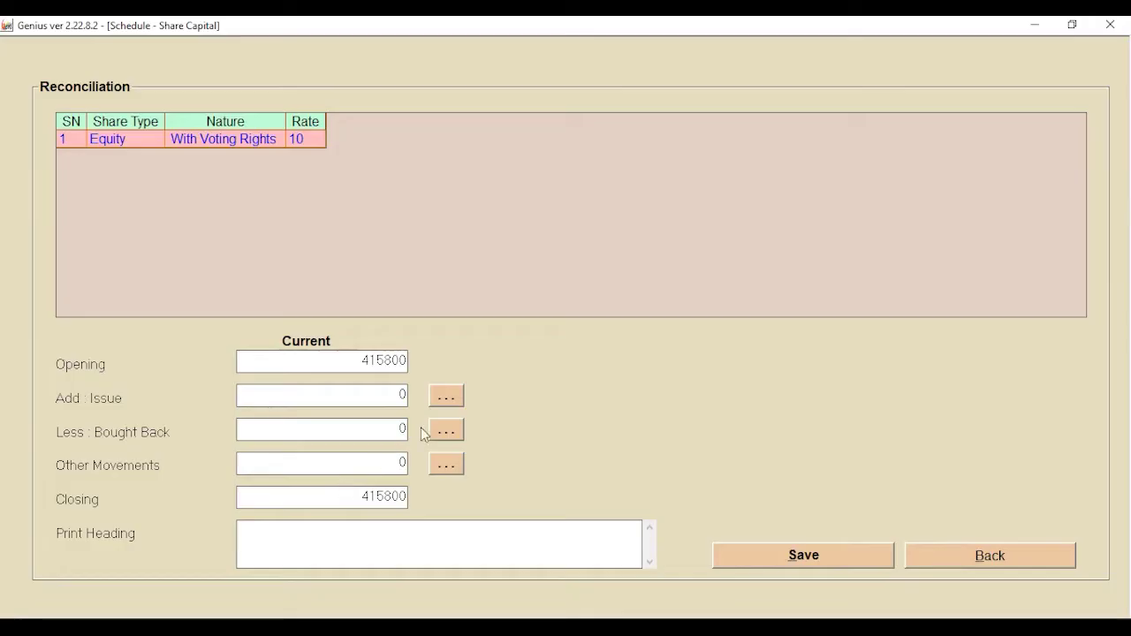
pyautogui.click(958, 561)
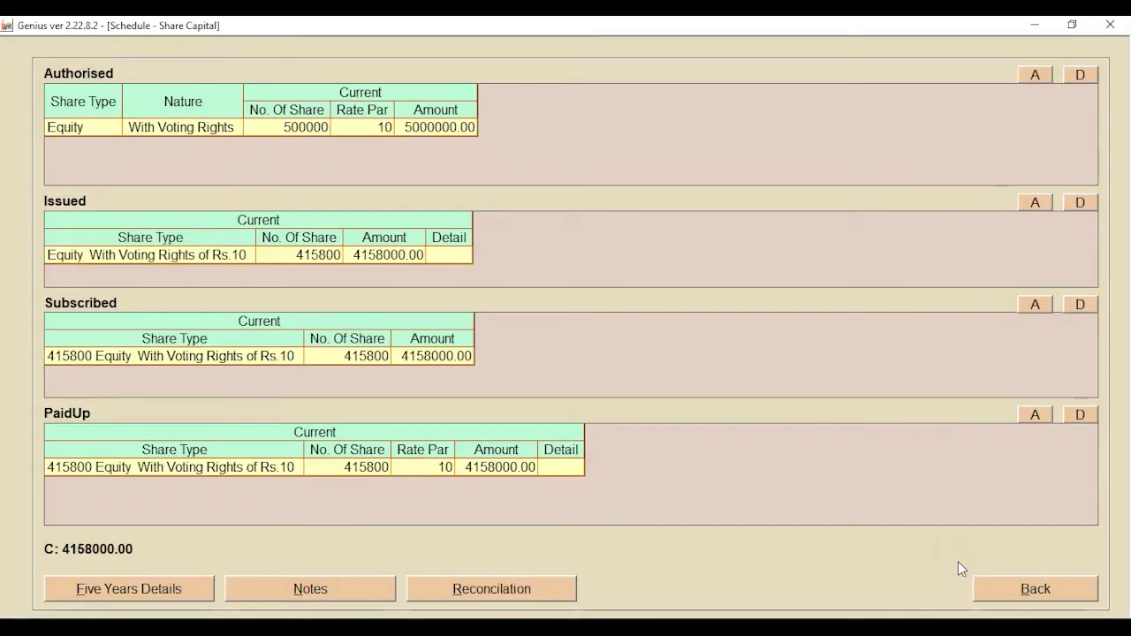
pyautogui.click(994, 595)
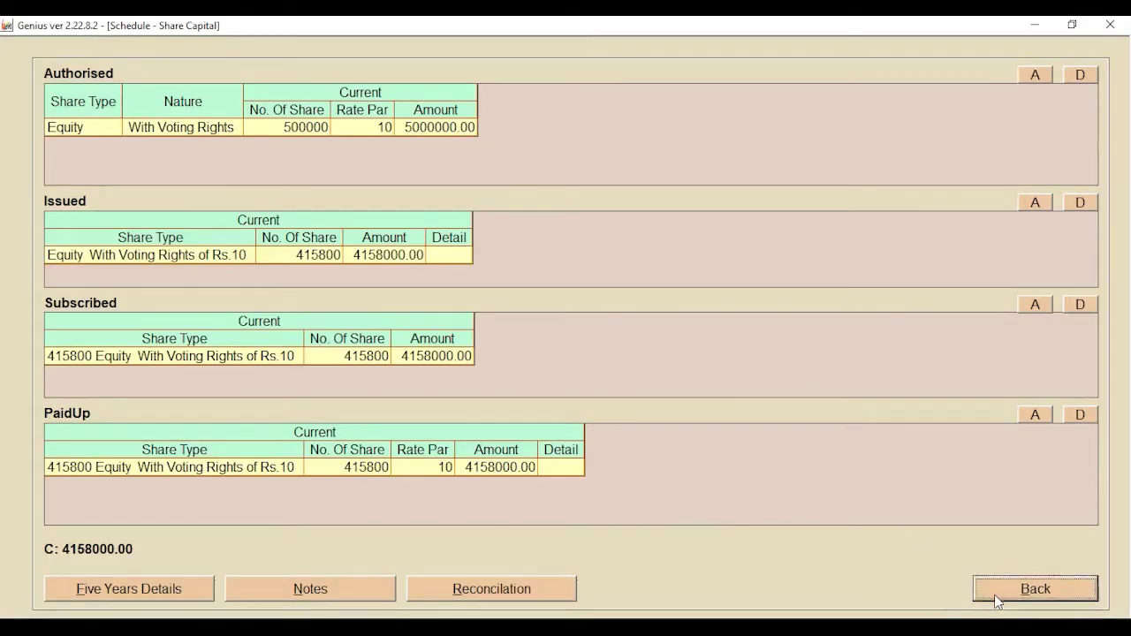
# Examine the Reserve & Surplus schedule amount and difference, and the trade payables amounts still to be classified
pyautogui.click(448, 177)
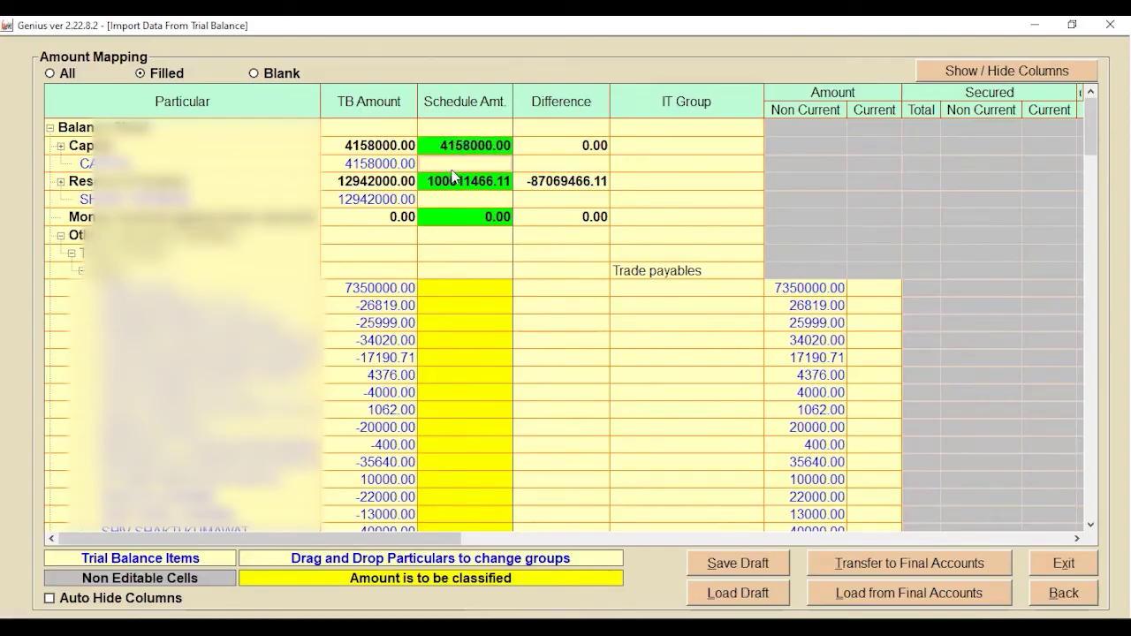
pyautogui.click(449, 186)
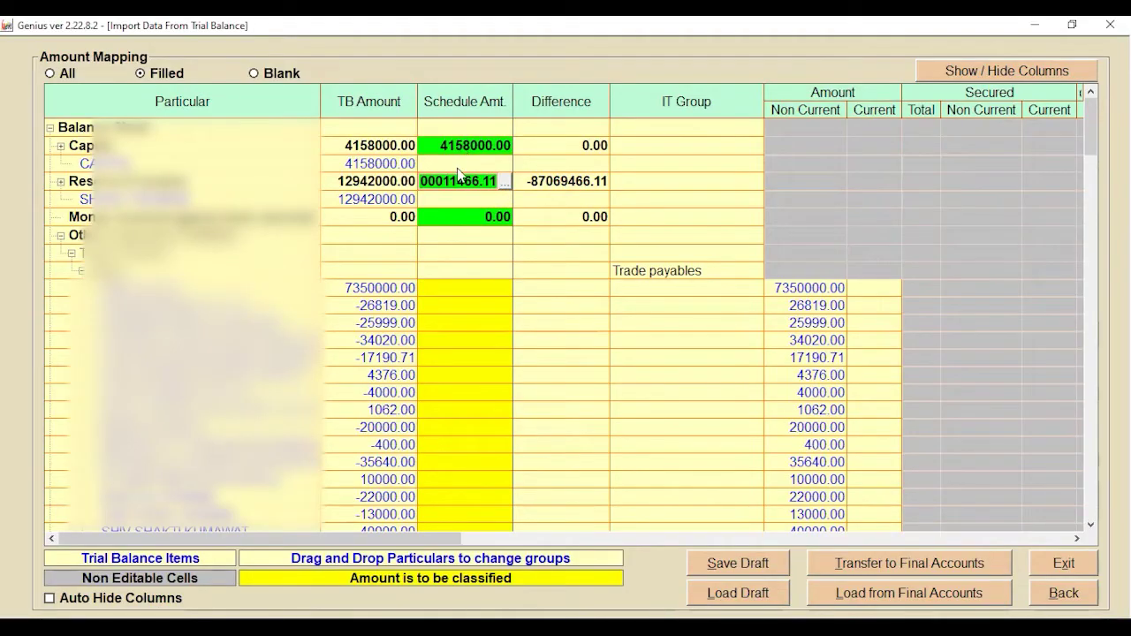
pyautogui.scroll(-10, 453, 285)
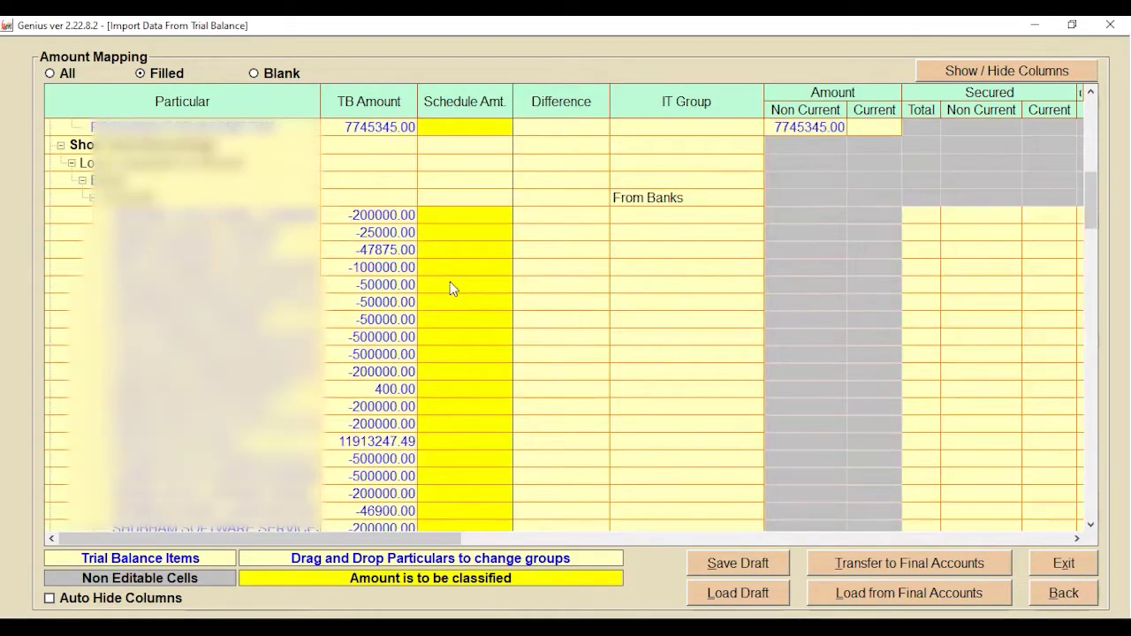
pyautogui.scroll(10, 451, 286)
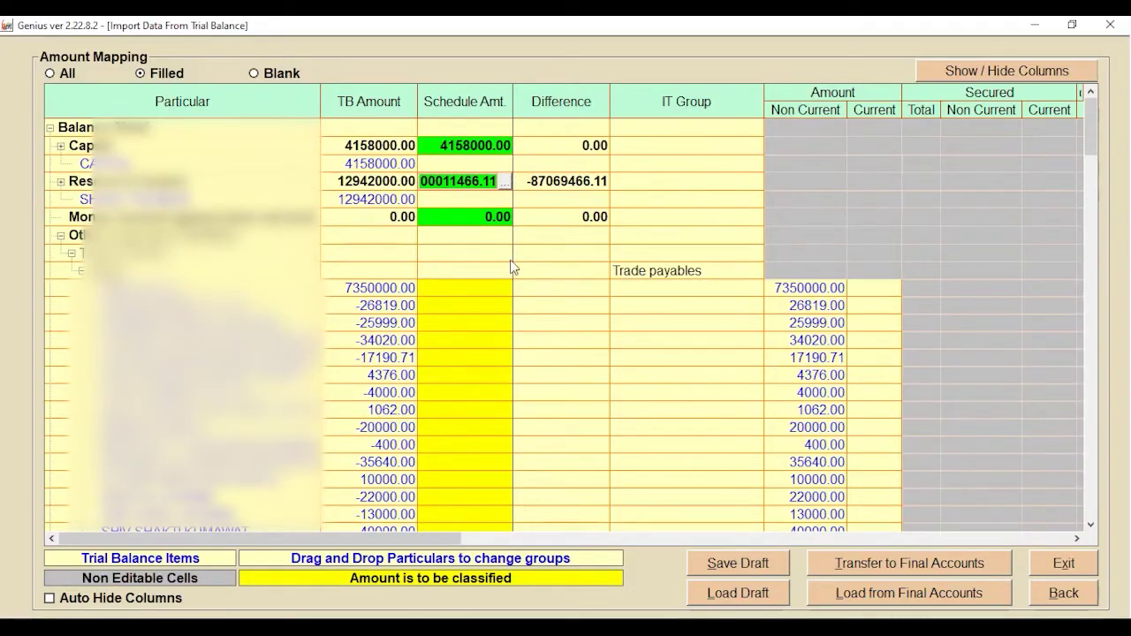
pyautogui.click(455, 291)
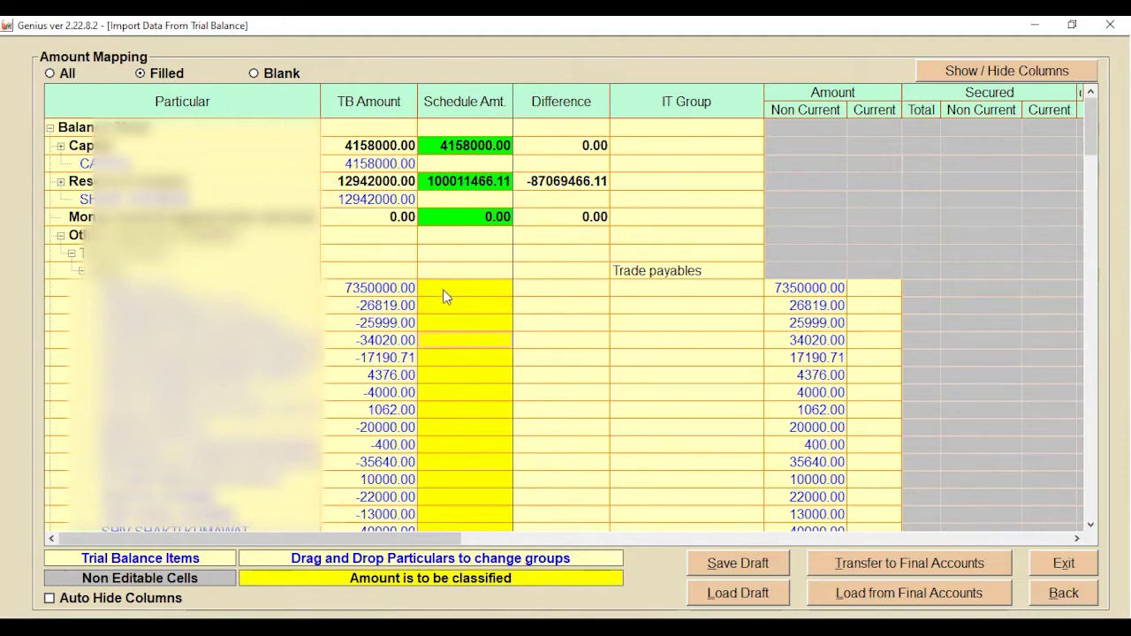
pyautogui.click(444, 288)
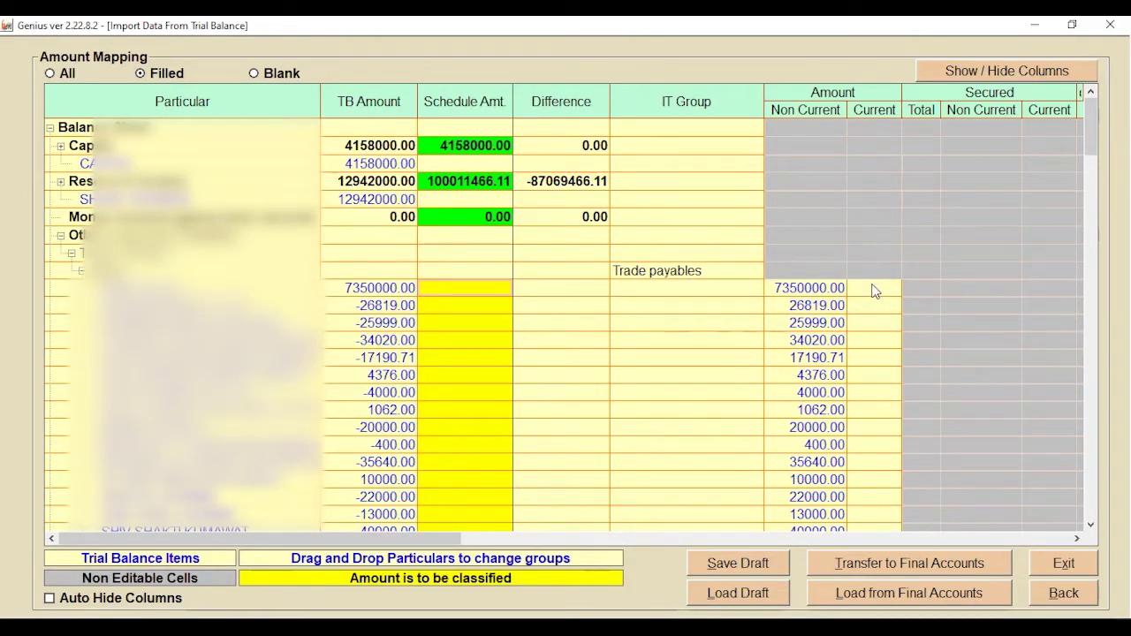
# Reclassify the first two trade payables as current, with 7350000 and -26819 as current amounts and 0 as non-current
pyautogui.click(816, 289)
pyautogui.write('0')
pyautogui.click(861, 309)
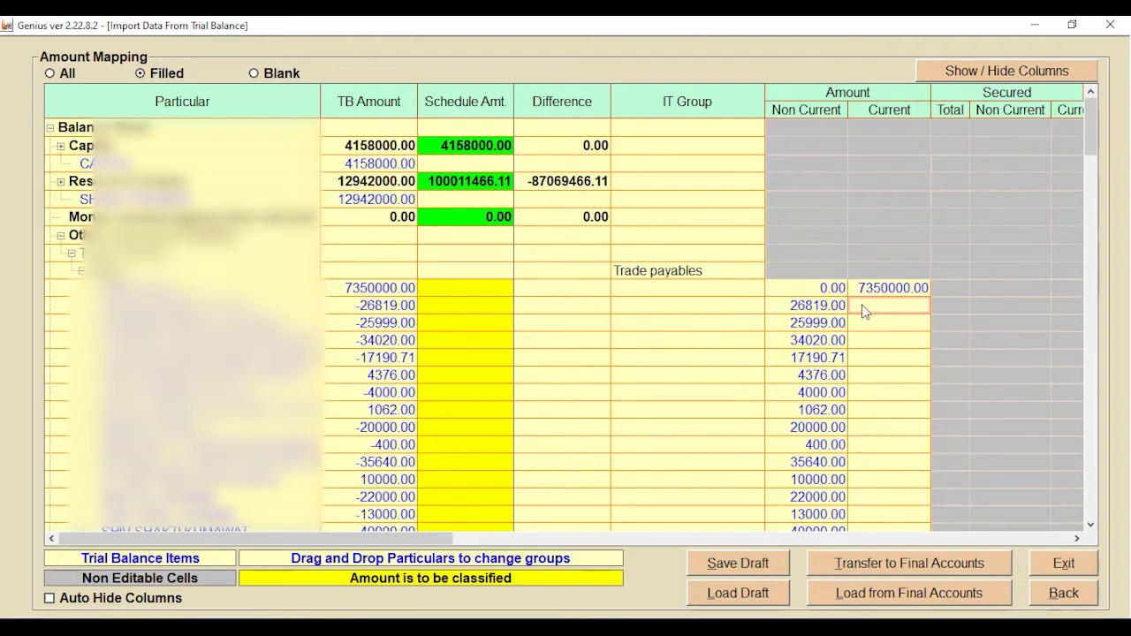
pyautogui.write('-26819')
pyautogui.press('Return')
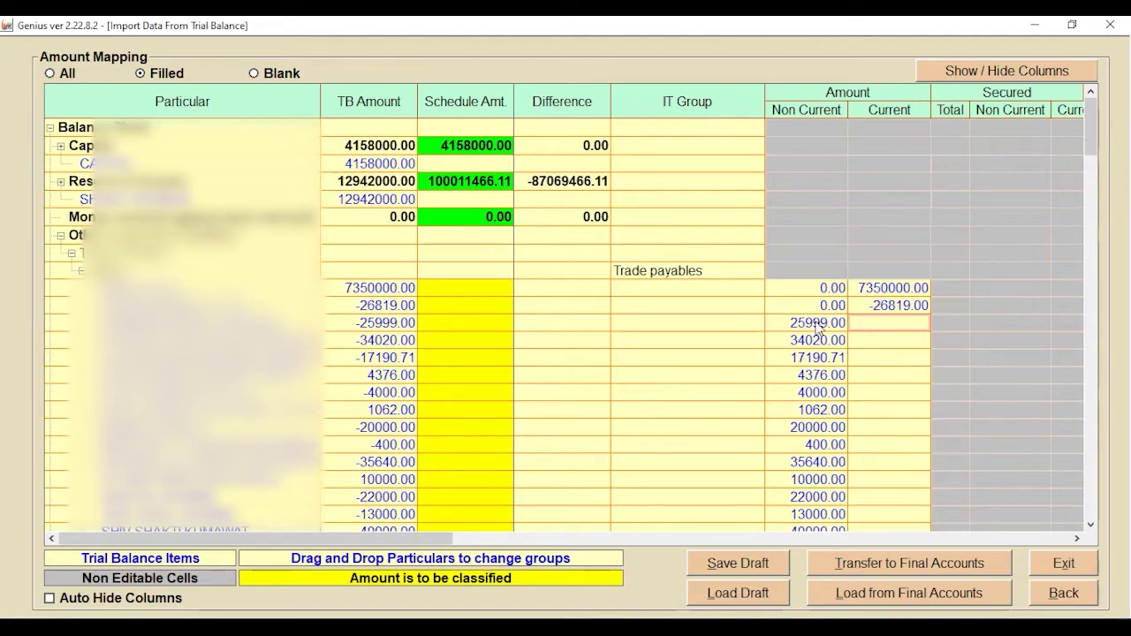
# Set the non-current amount of the third trade payable, with the -25999.00 trial balance amount, to 0
pyautogui.click(840, 326)
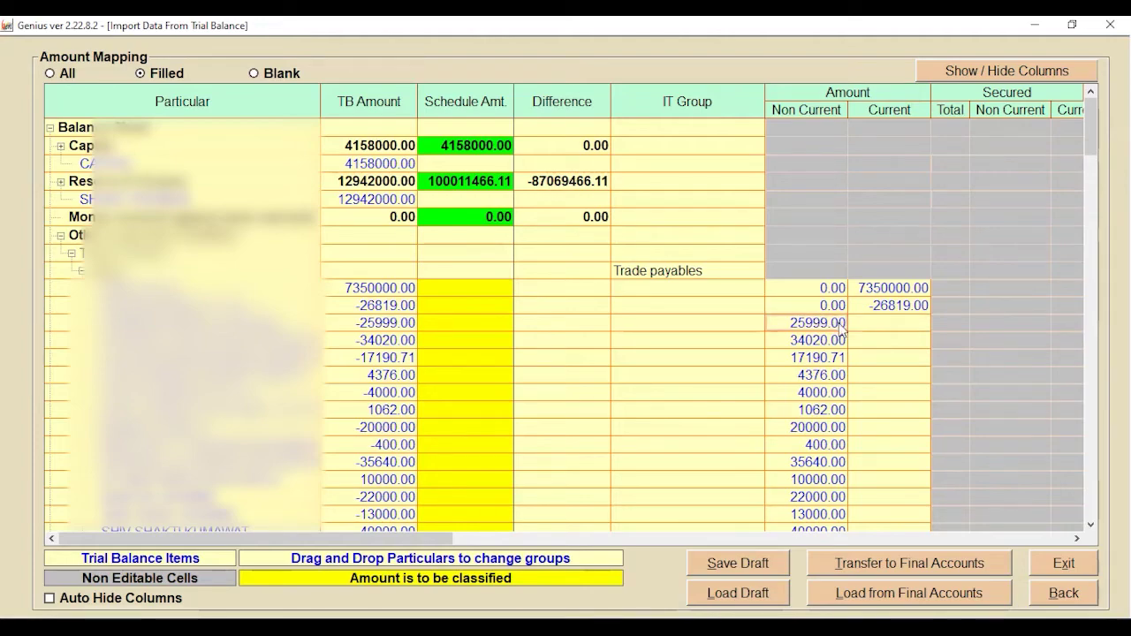
pyautogui.write('0')
pyautogui.press('Return')
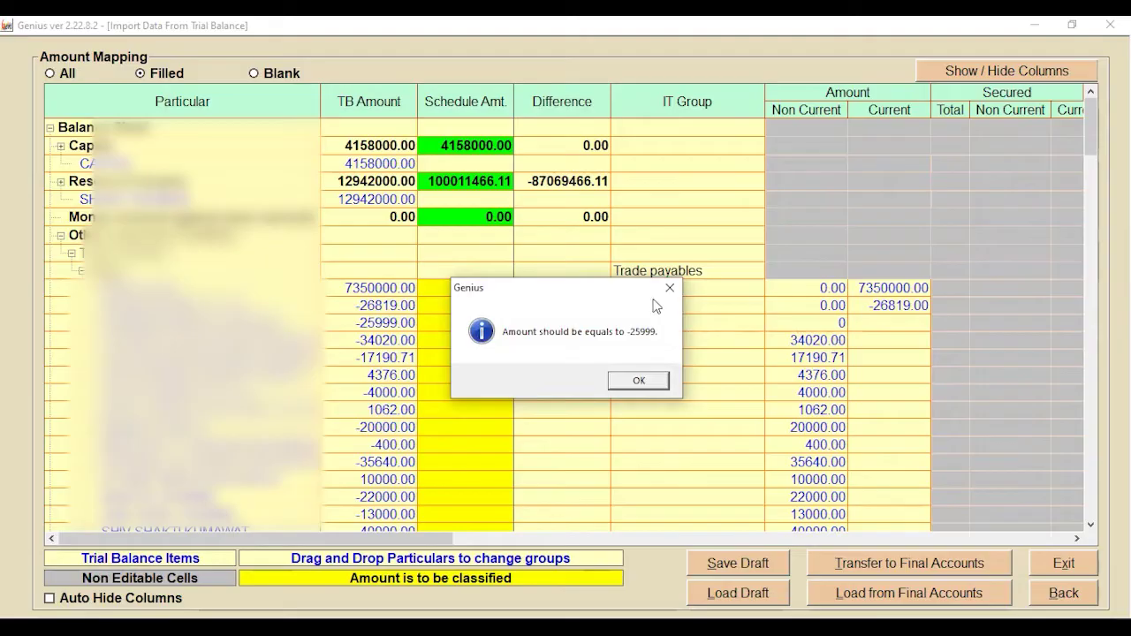
pyautogui.click(670, 289)
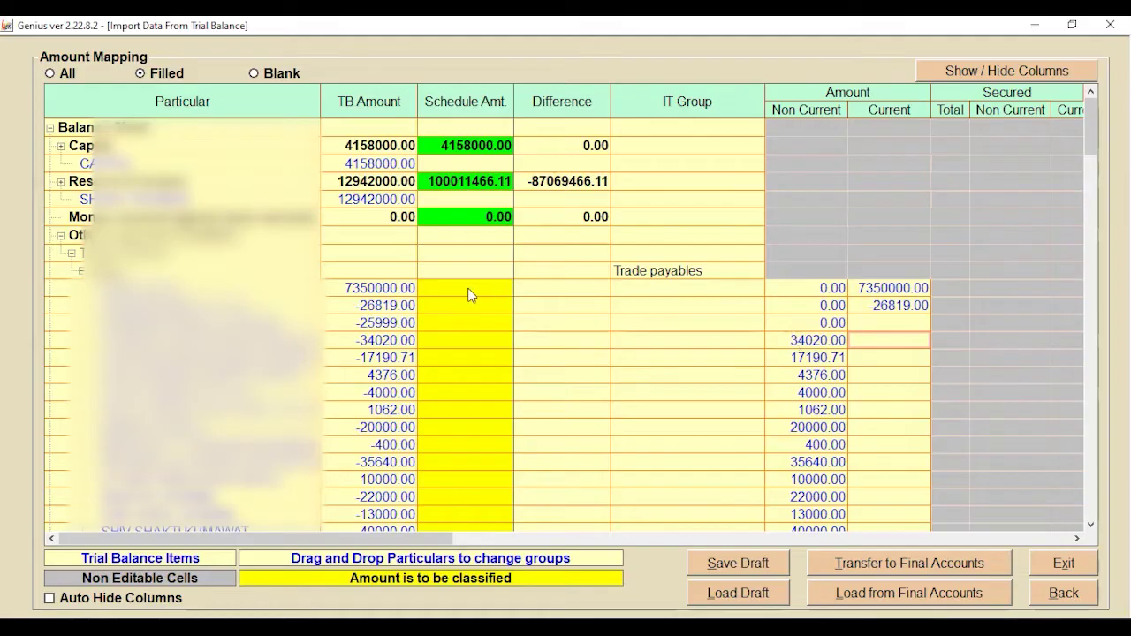
# Look through the remaining filled particulars, checking the amounts still to be classified and the schedule amounts with their differences
pyautogui.scroll(-4, 472, 291)
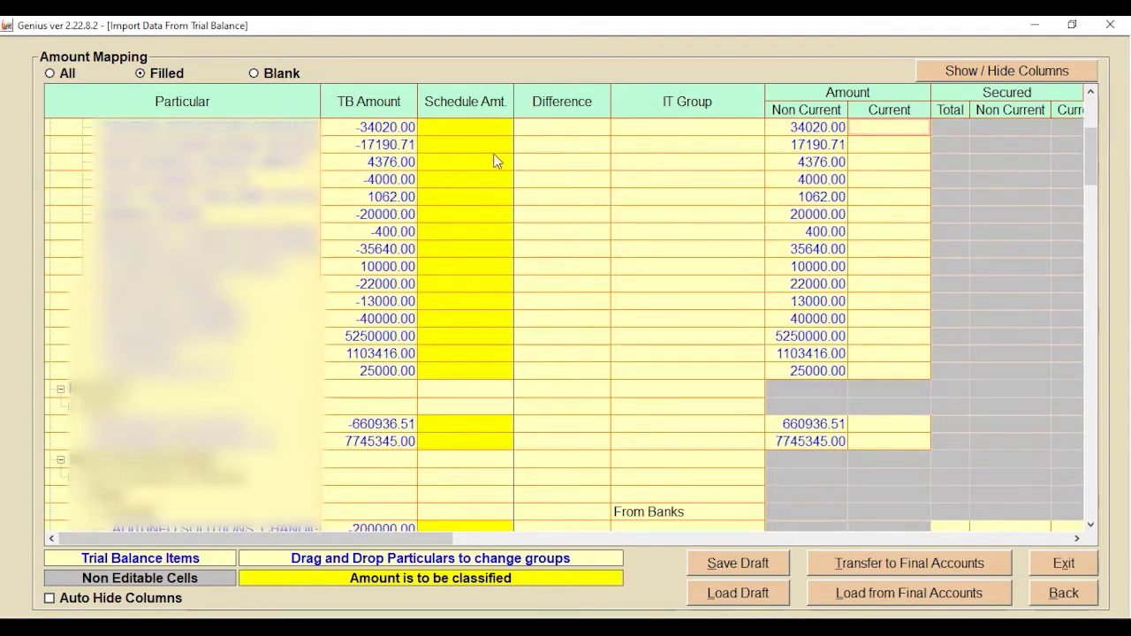
pyautogui.scroll(-1, 456, 336)
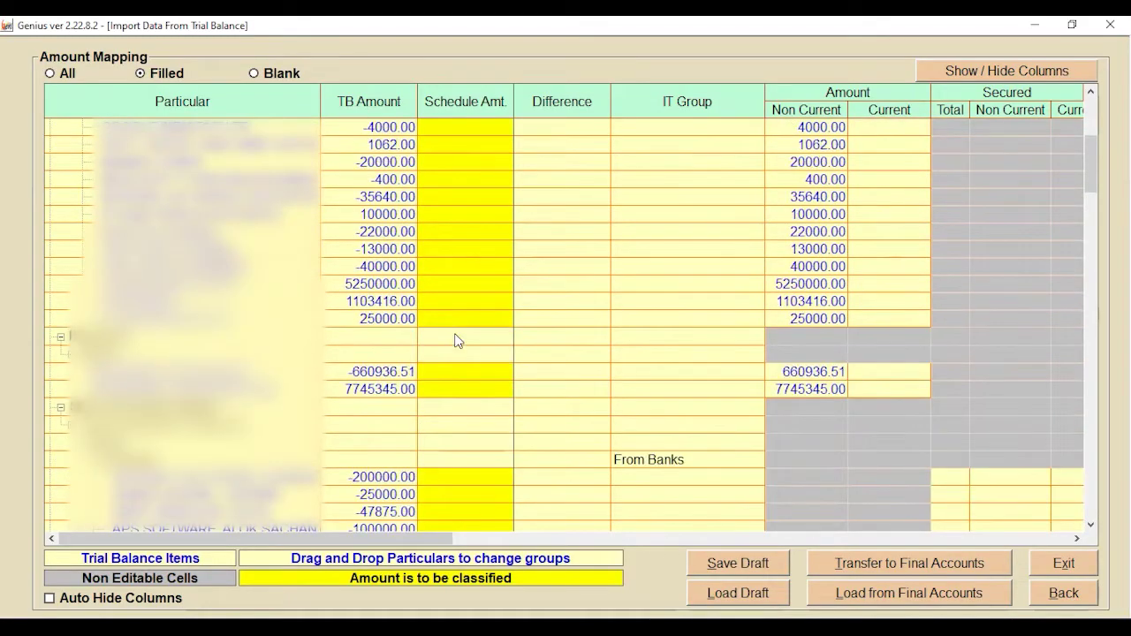
pyautogui.scroll(-1, 457, 341)
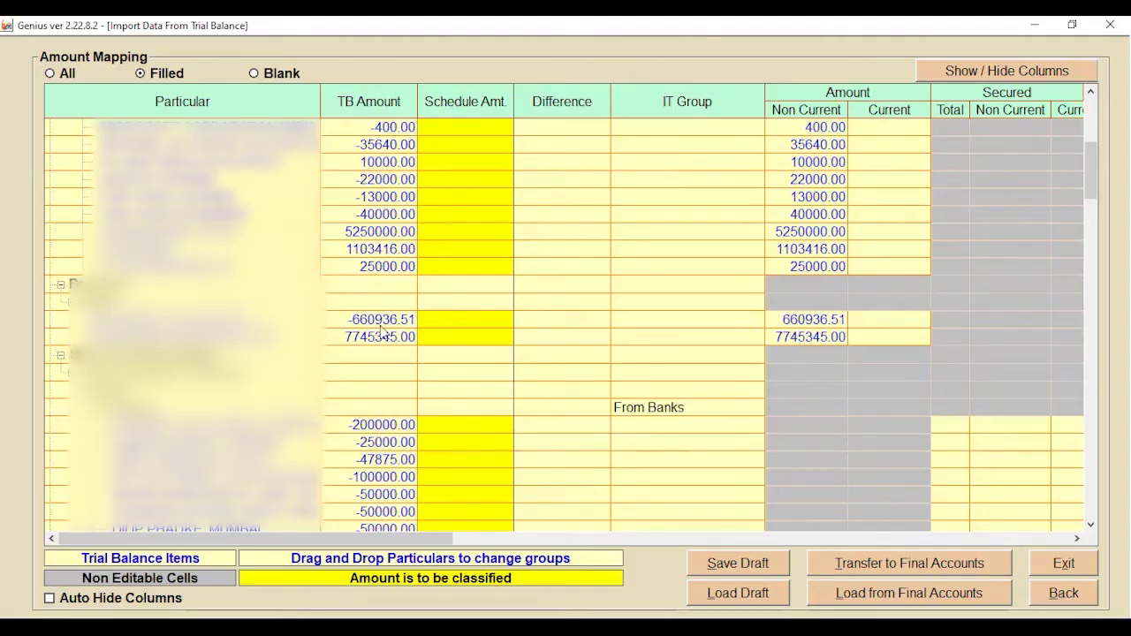
pyautogui.scroll(-6, 404, 328)
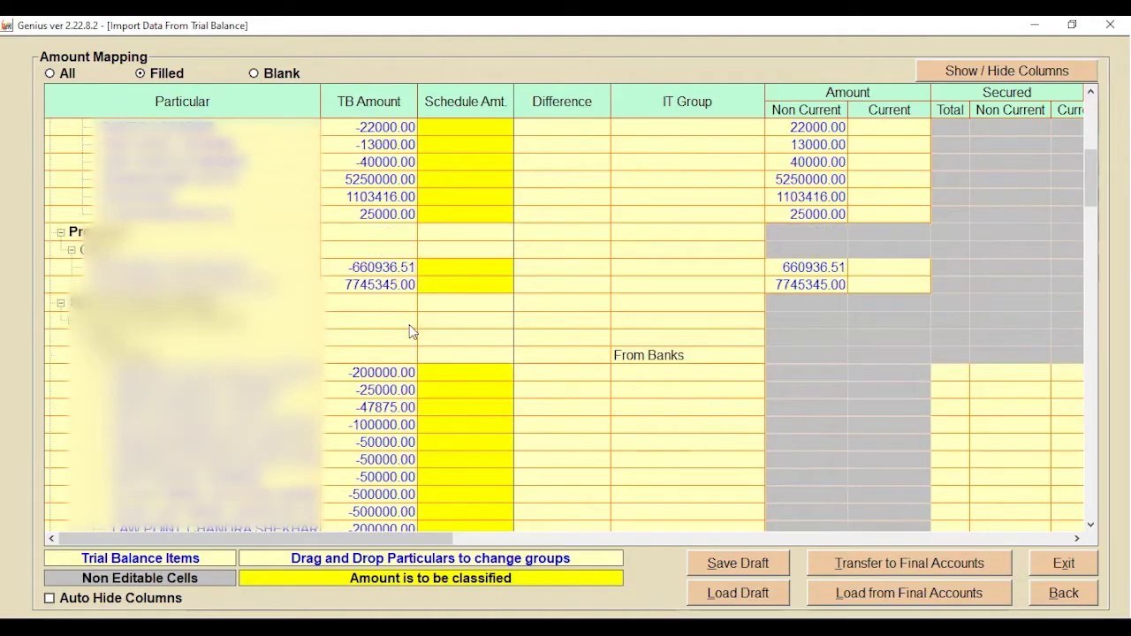
pyautogui.scroll(-5, 405, 329)
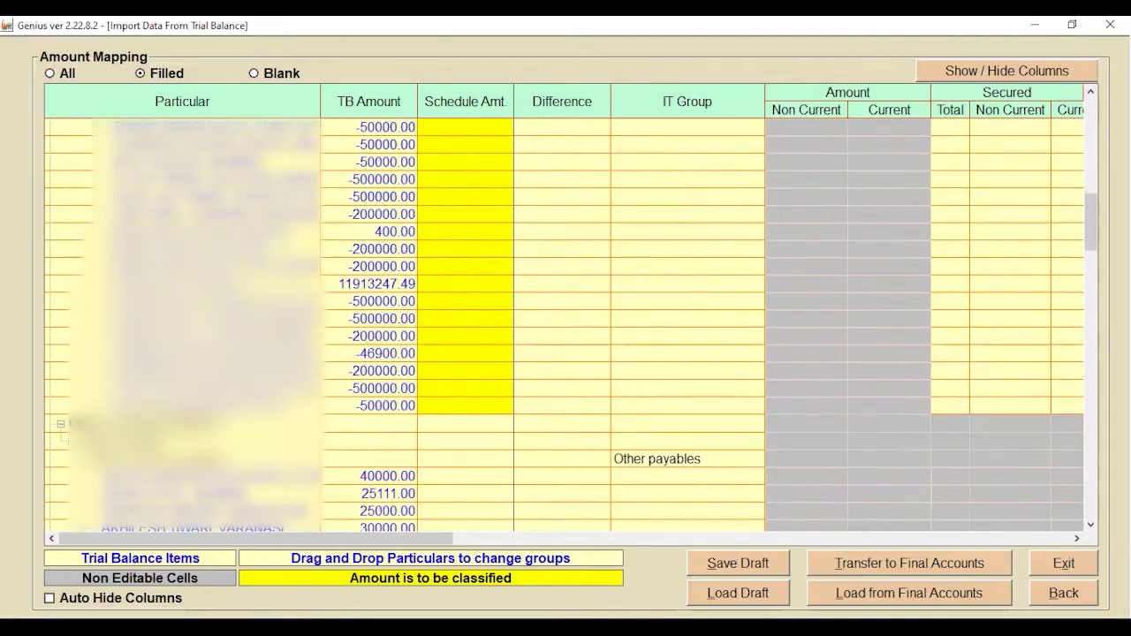
pyautogui.scroll(-7, 404, 329)
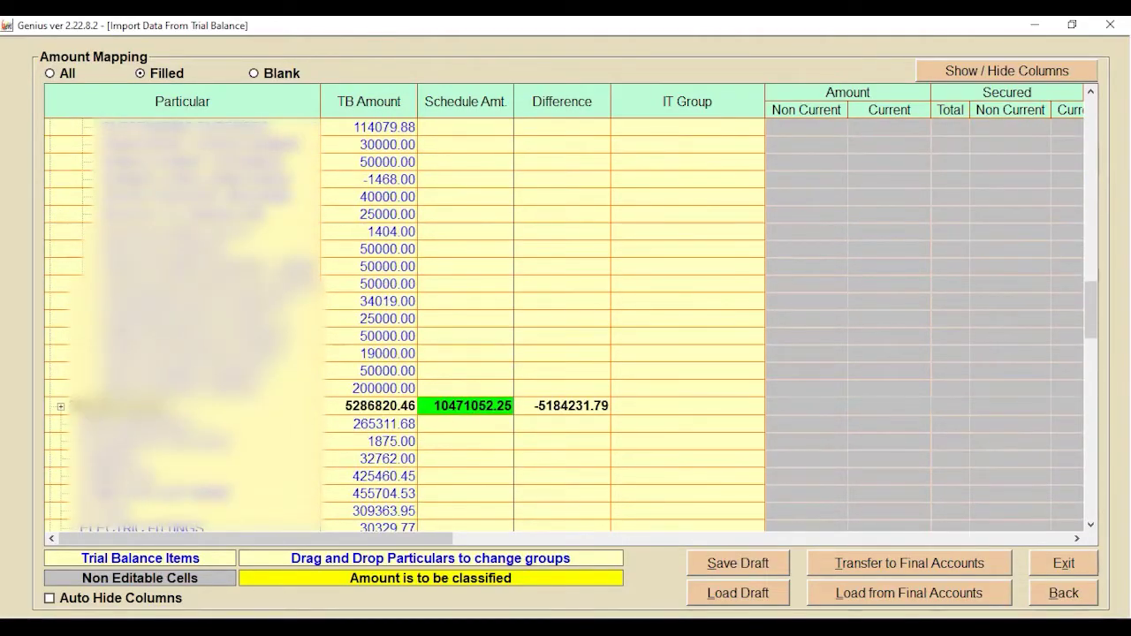
pyautogui.scroll(-5, 405, 329)
pyautogui.scroll(-6, 405, 329)
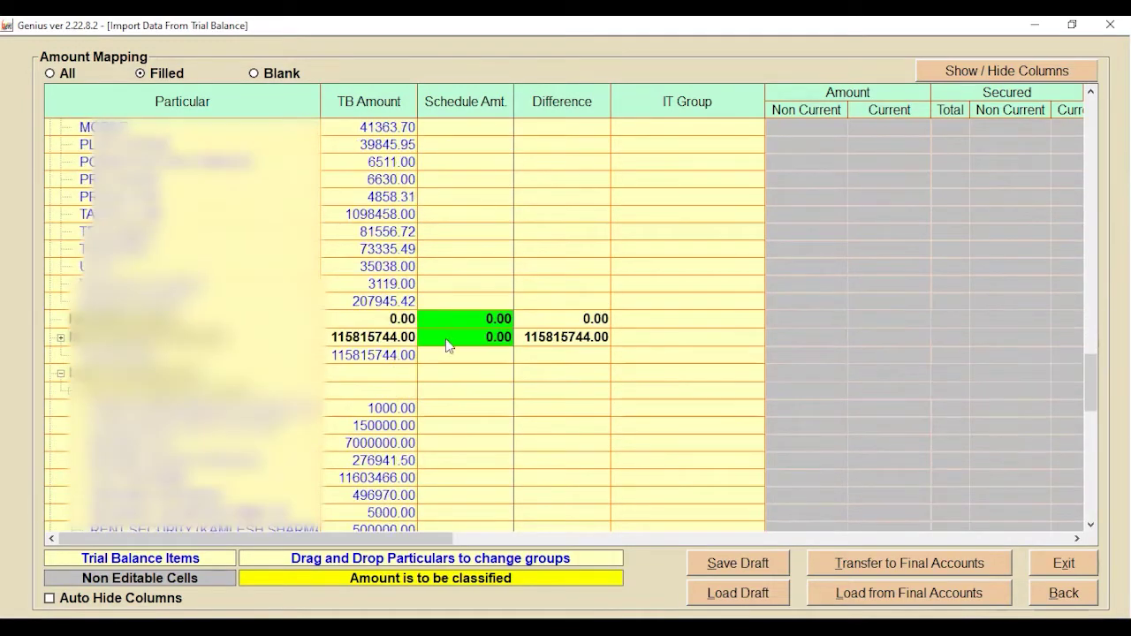
pyautogui.click(466, 317)
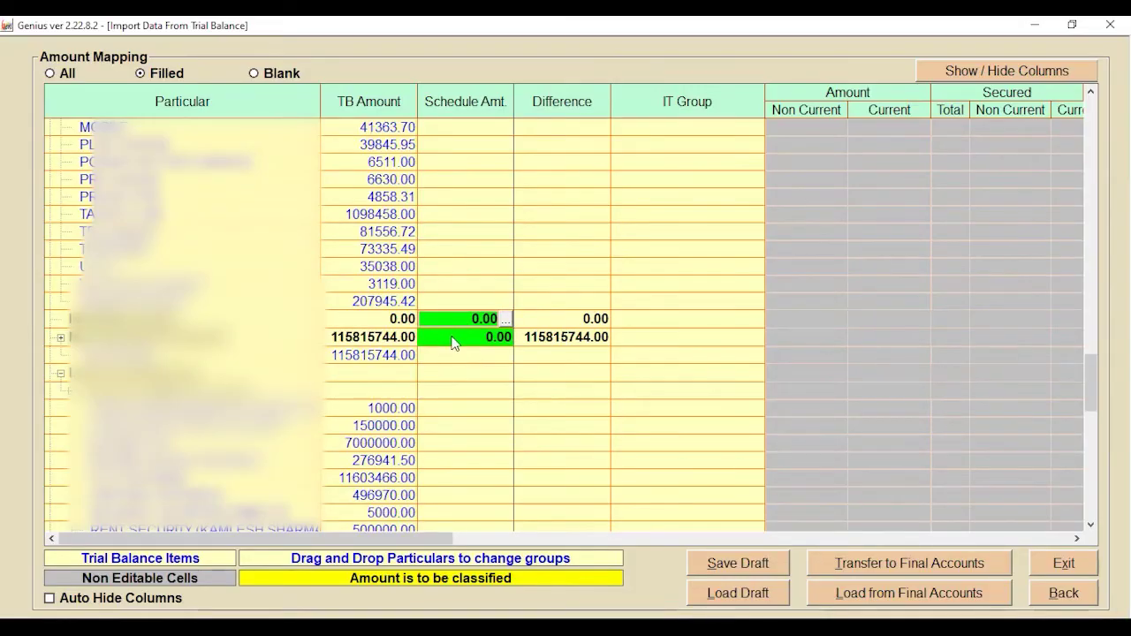
pyautogui.scroll(-6, 437, 375)
pyautogui.scroll(-6, 437, 380)
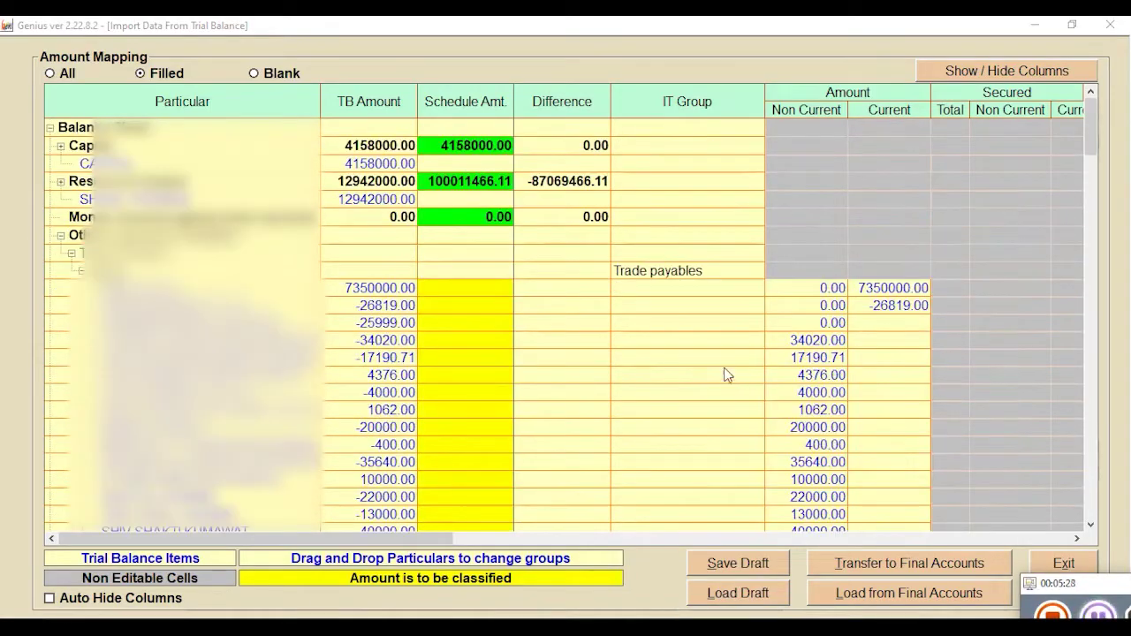
# Set the non-current amount of the first provision to -660936.51 and save the amount mapping as a draft
pyautogui.click(679, 361)
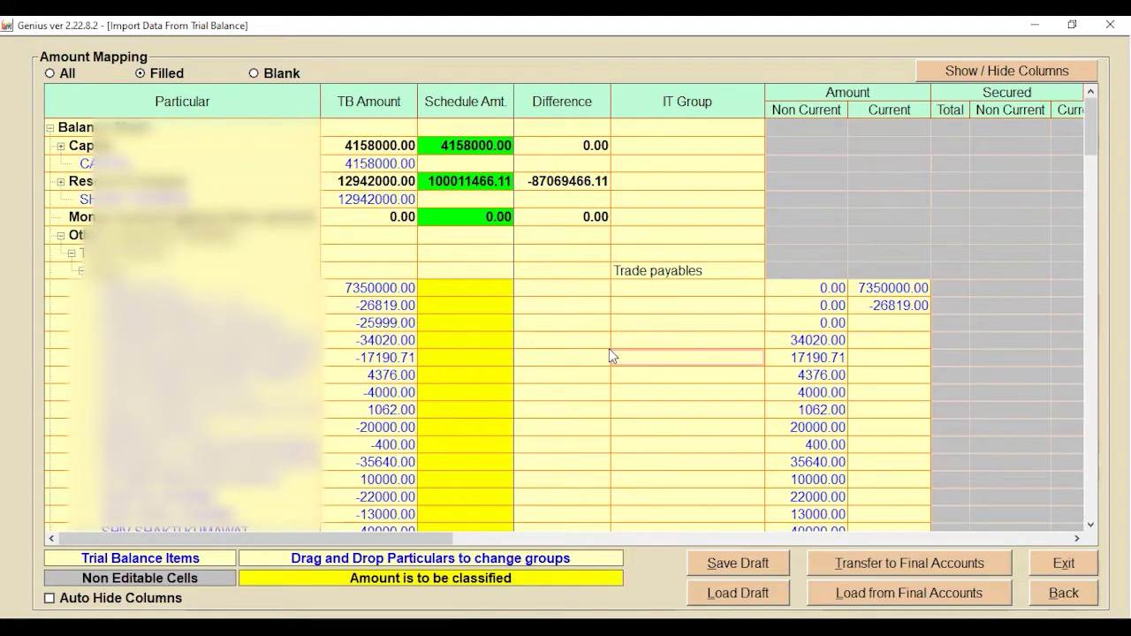
pyautogui.scroll(-5, 614, 353)
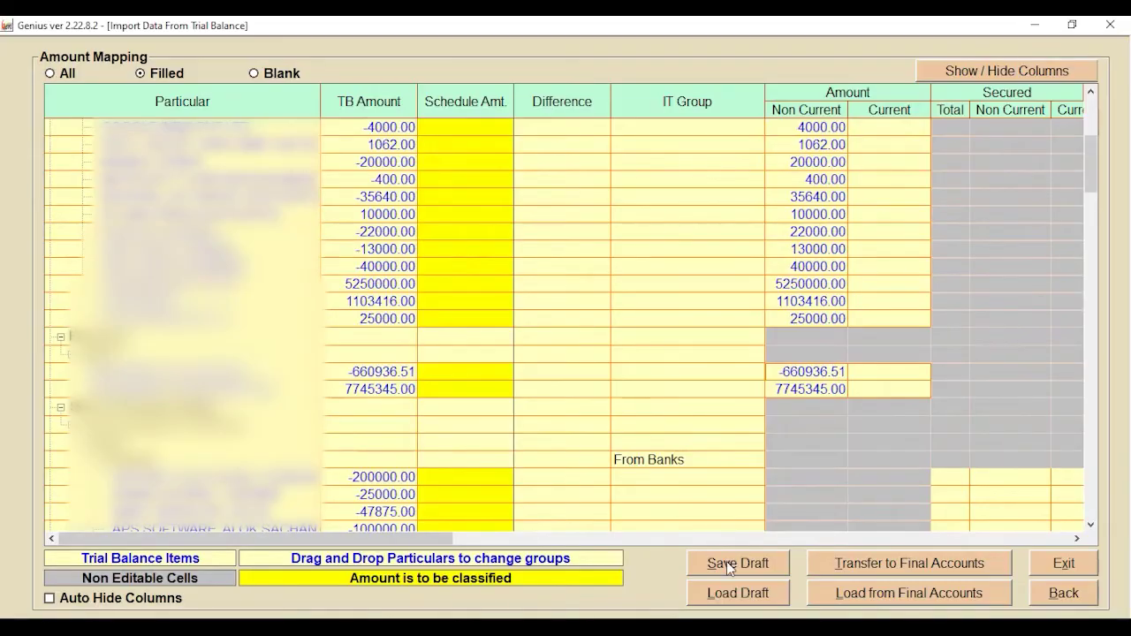
pyautogui.click(727, 561)
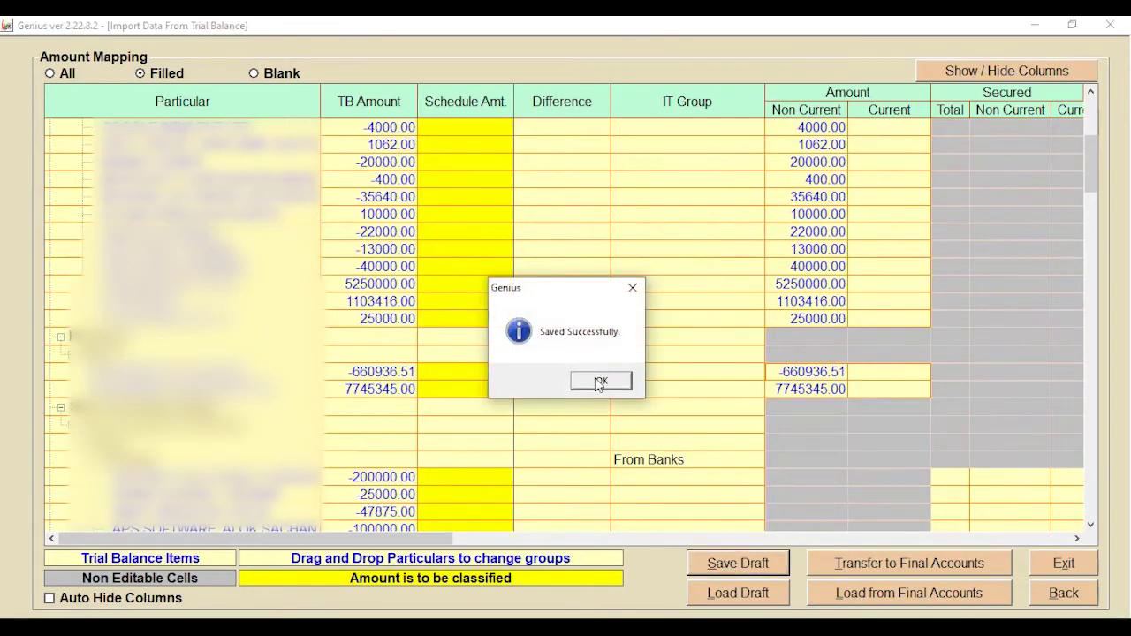
pyautogui.click(600, 381)
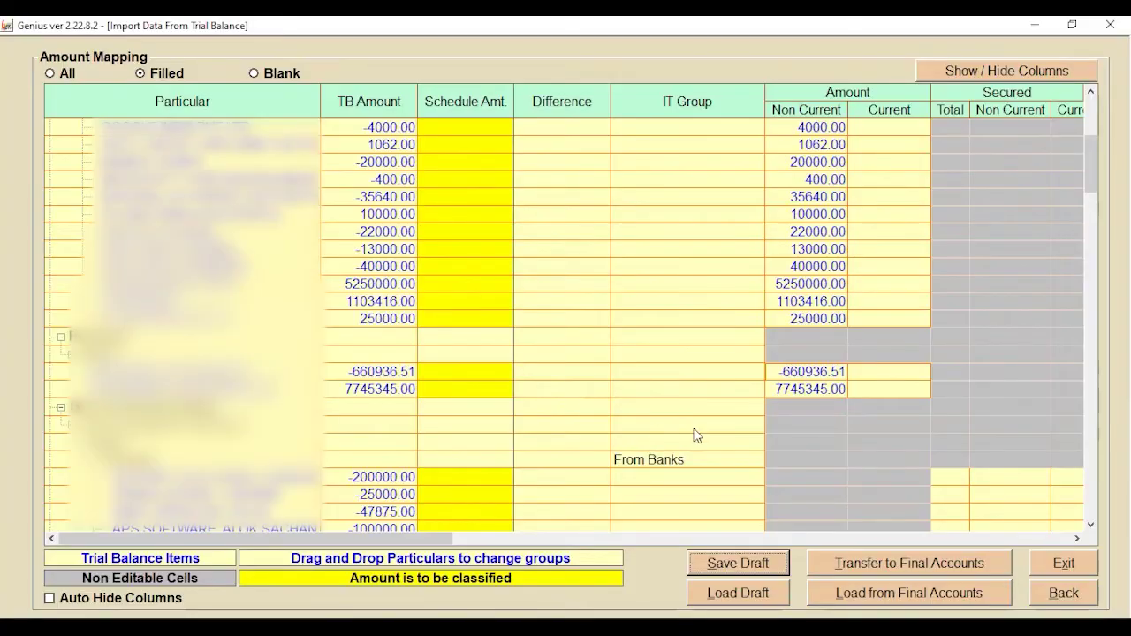
# Try to transfer the amount mapping to the final accounts, and exit to the balance sheet with the draft saved
pyautogui.click(908, 566)
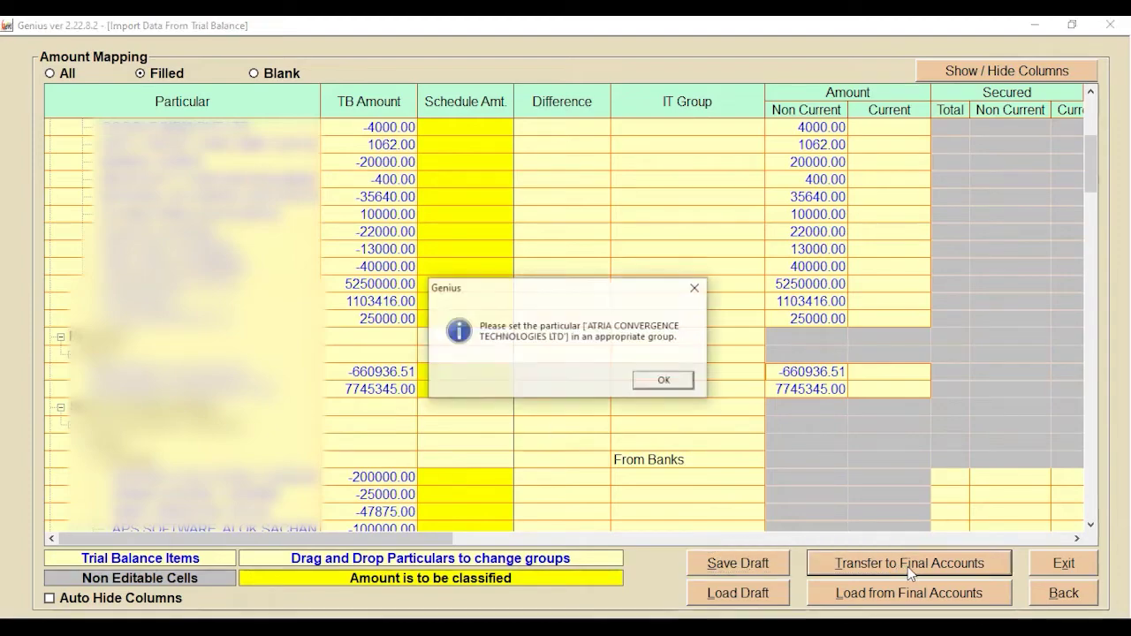
pyautogui.click(696, 288)
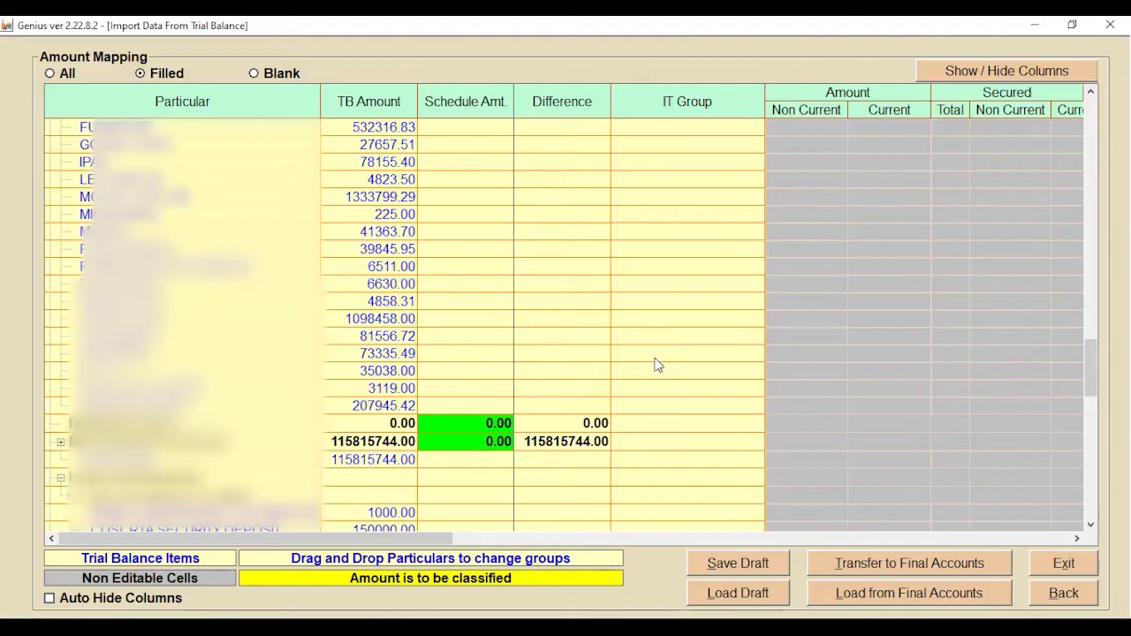
pyautogui.click(1064, 561)
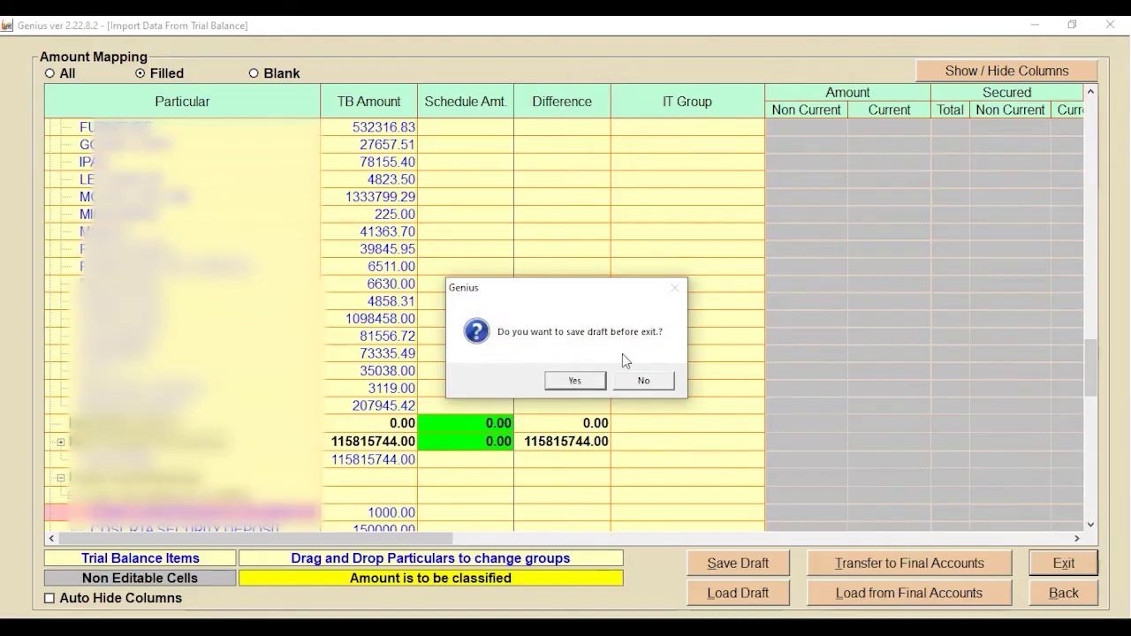
pyautogui.click(580, 379)
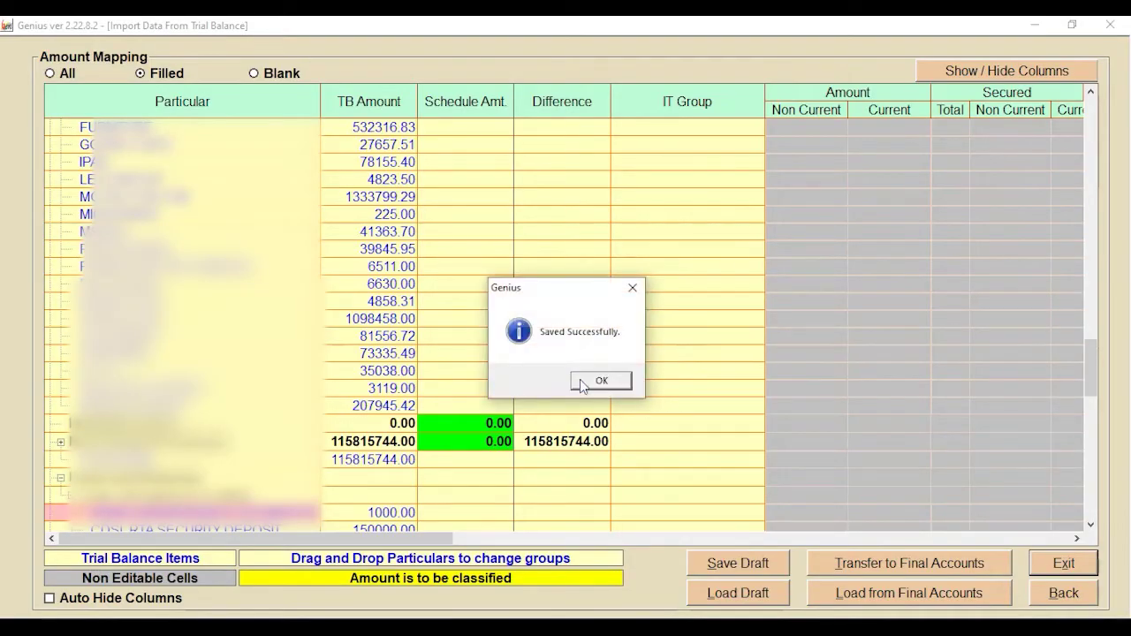
pyautogui.click(581, 381)
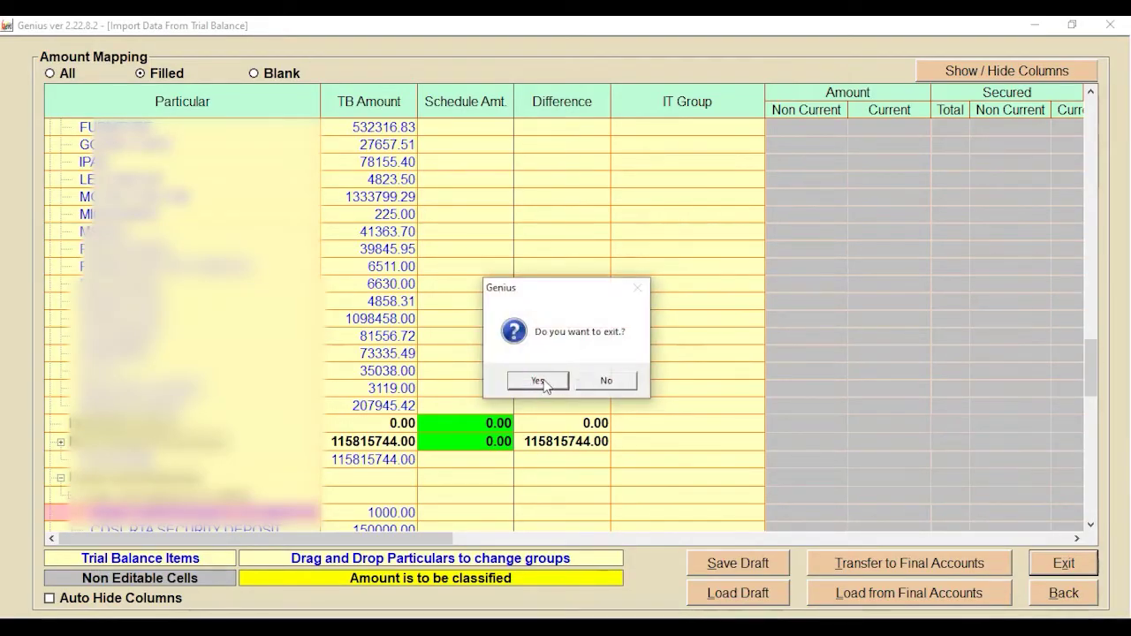
pyautogui.click(541, 380)
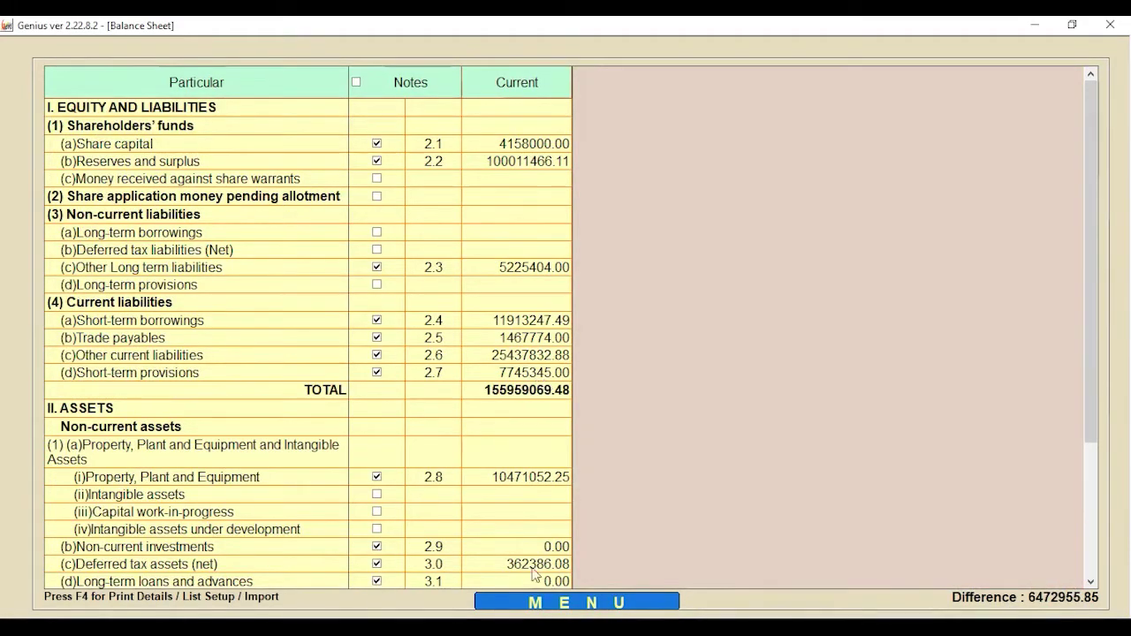
# Reopen the trial balance import from the balance sheet and continue past the group mapping to the amount mapping
pyautogui.click(541, 597)
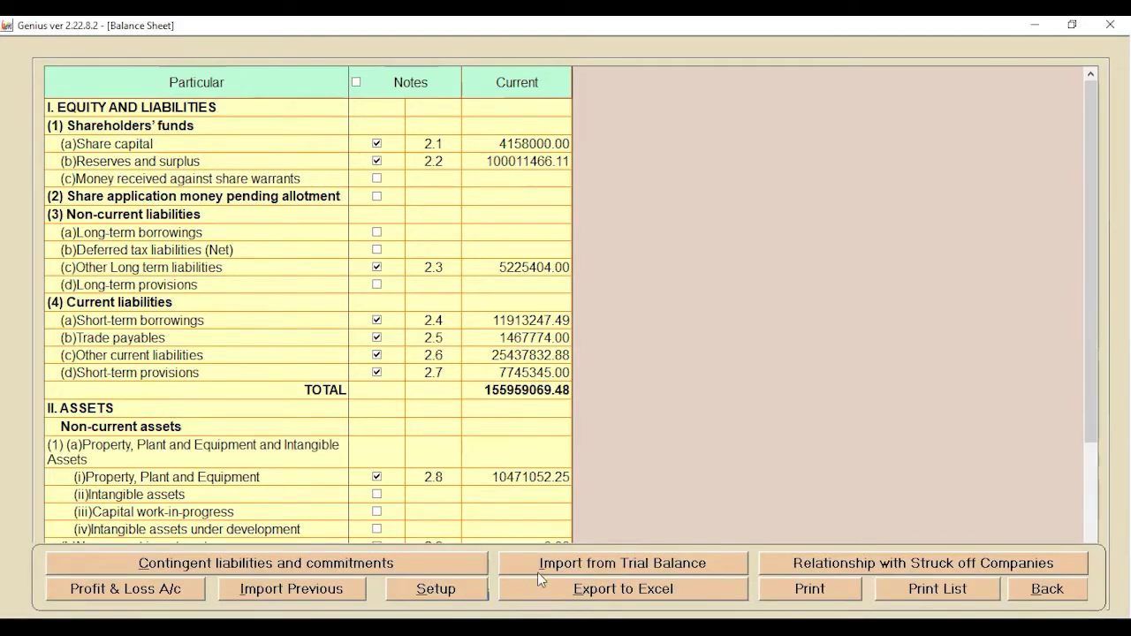
pyautogui.moveTo(548, 608)
pyautogui.click(566, 575)
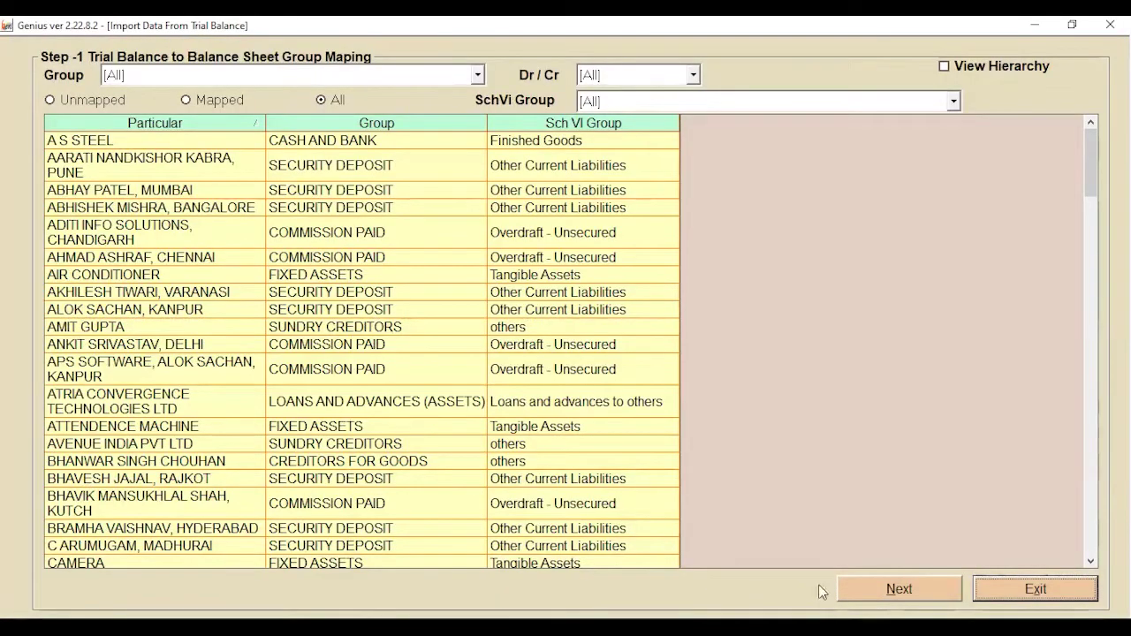
pyautogui.click(871, 594)
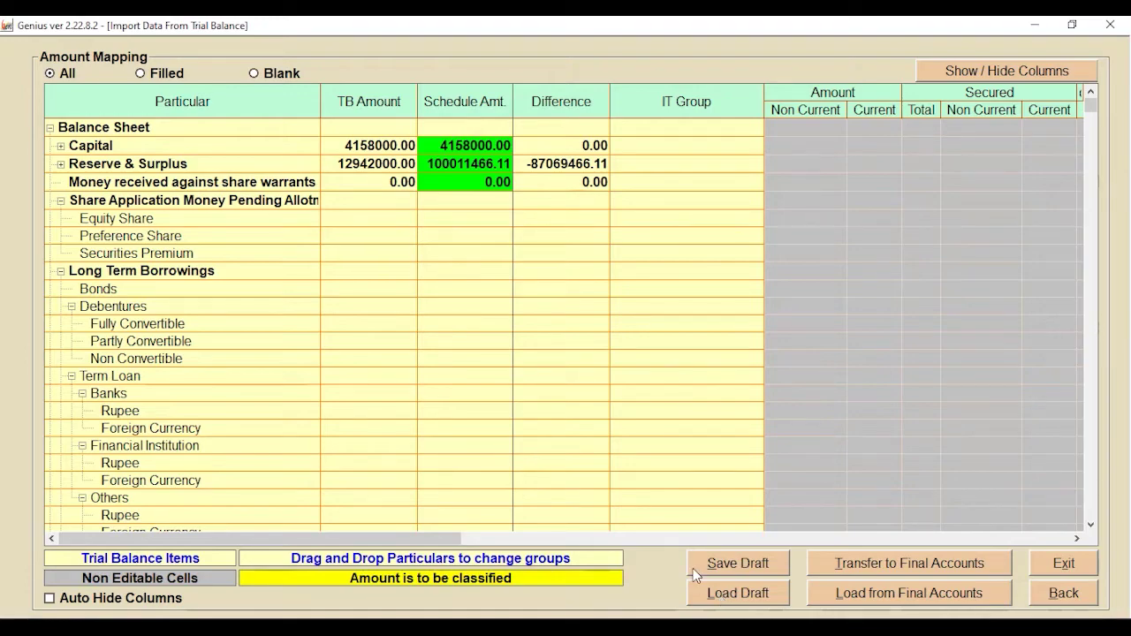
# Exit the amount mapping to the balance sheet, saving the draft, and bring up the balance sheet's further options
pyautogui.click(1055, 569)
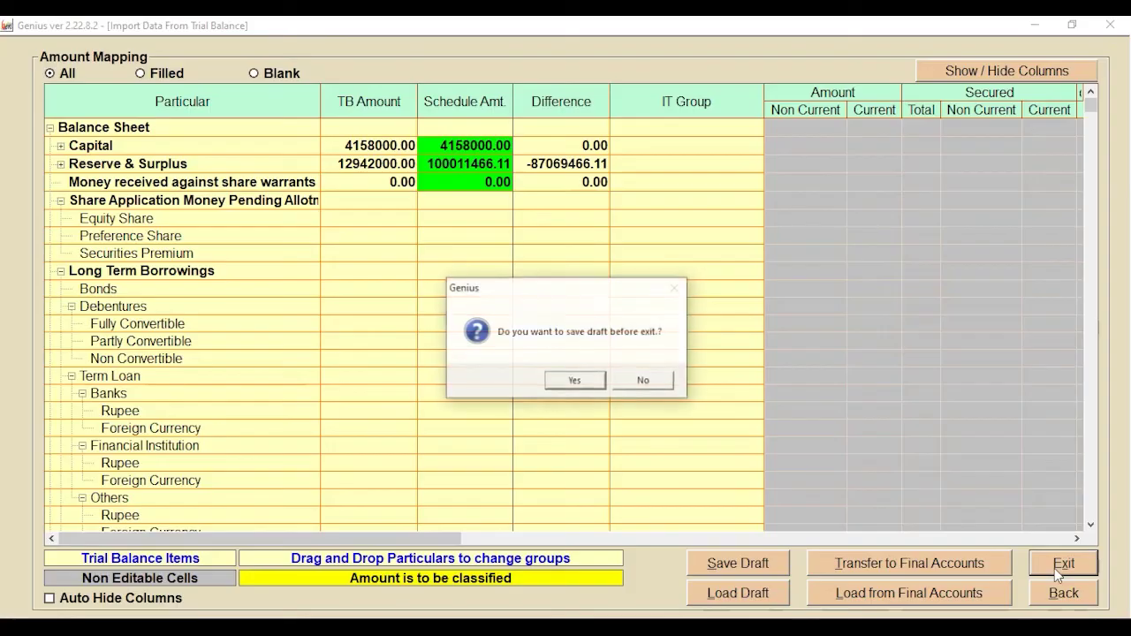
pyautogui.click(575, 380)
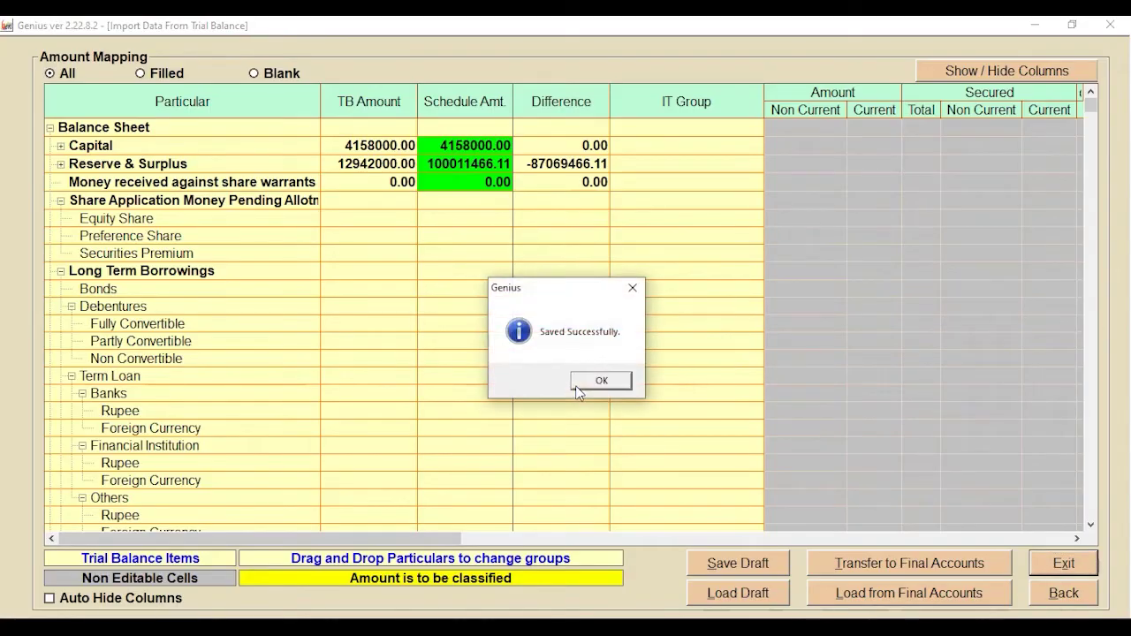
pyautogui.click(594, 382)
pyautogui.click(554, 382)
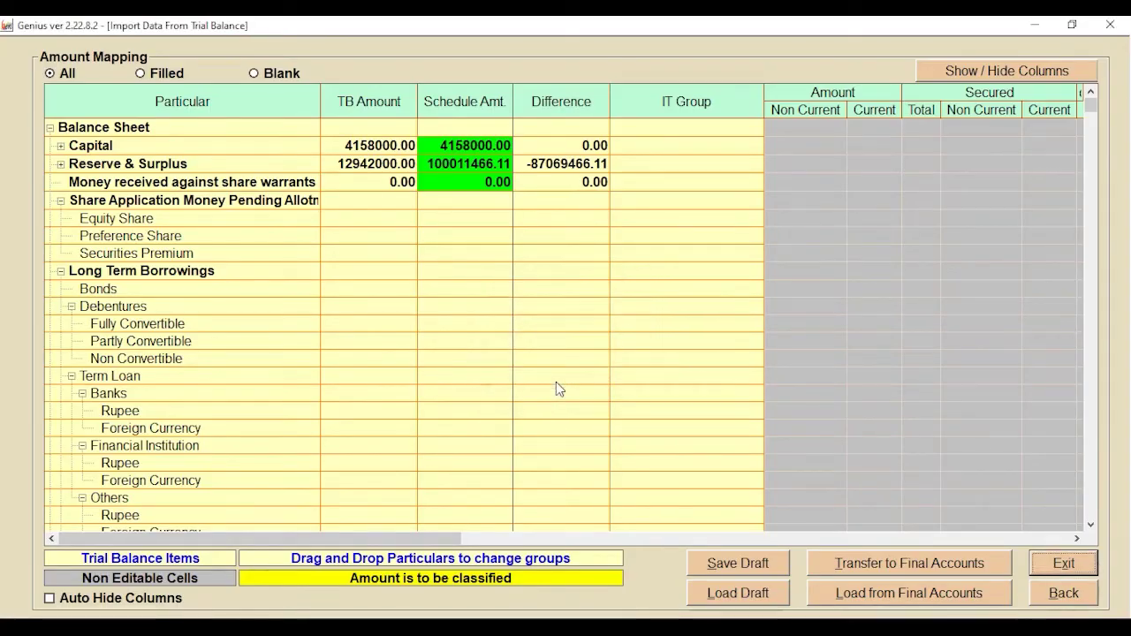
pyautogui.click(575, 601)
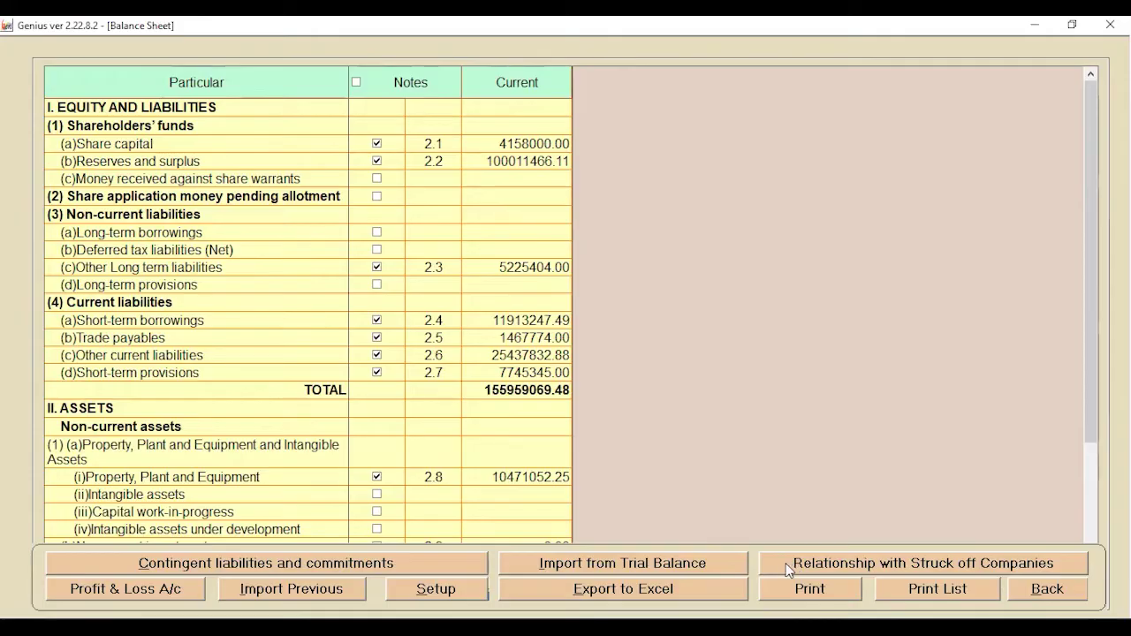
pyautogui.moveTo(510, 604)
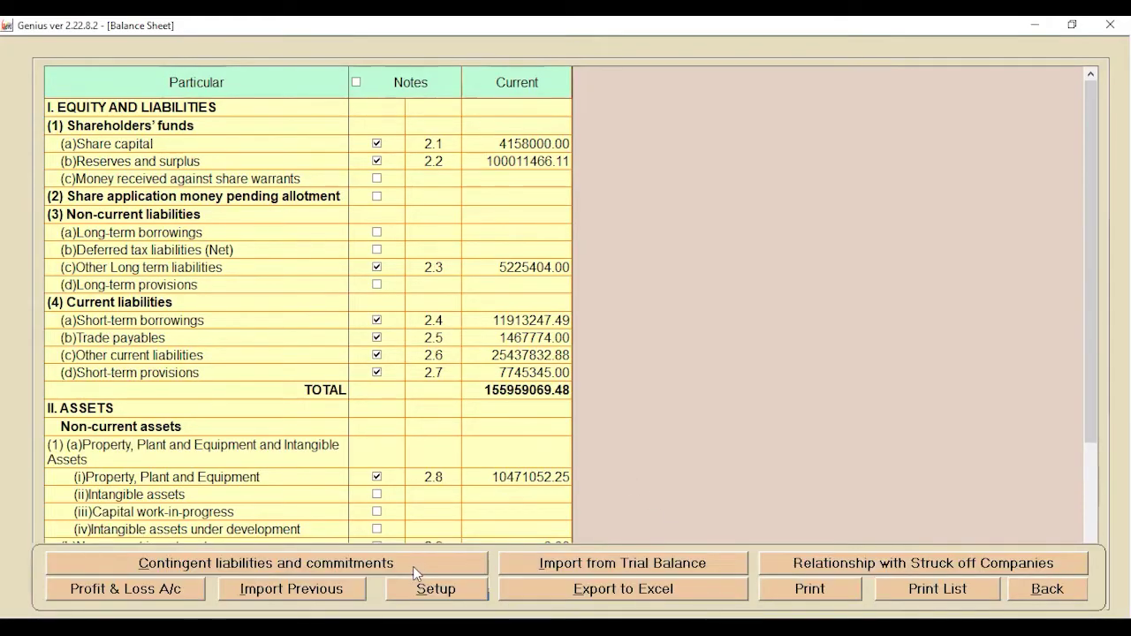
# Open the Property, Plant and Equipment schedule and mark the Benami property details for printing with the schedule
pyautogui.scroll(-2, 362, 423)
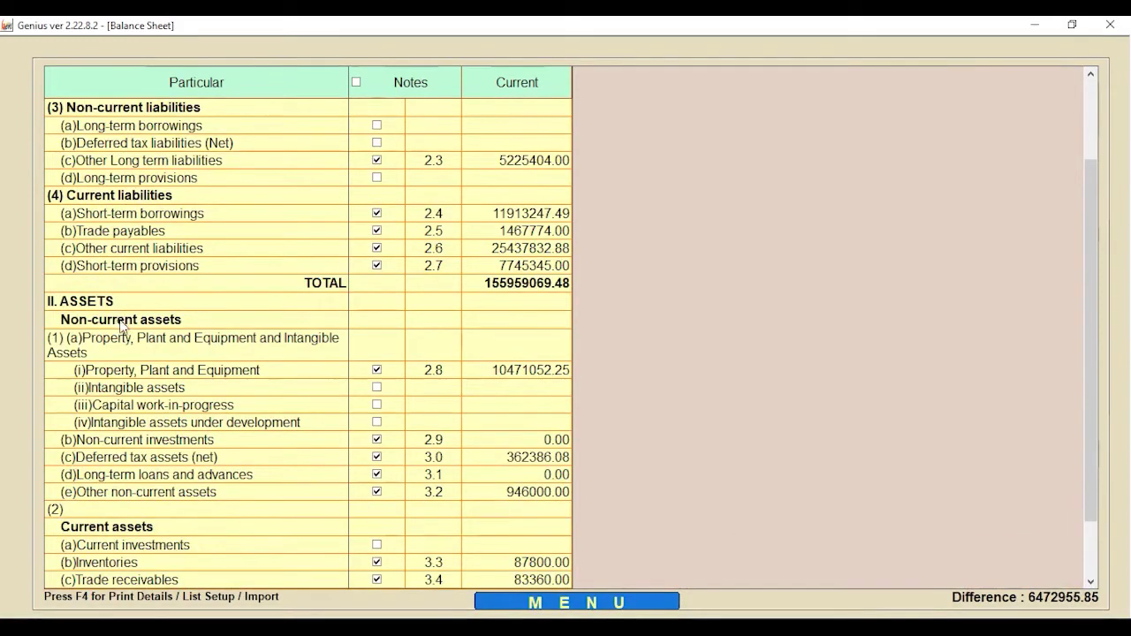
pyautogui.click(137, 375)
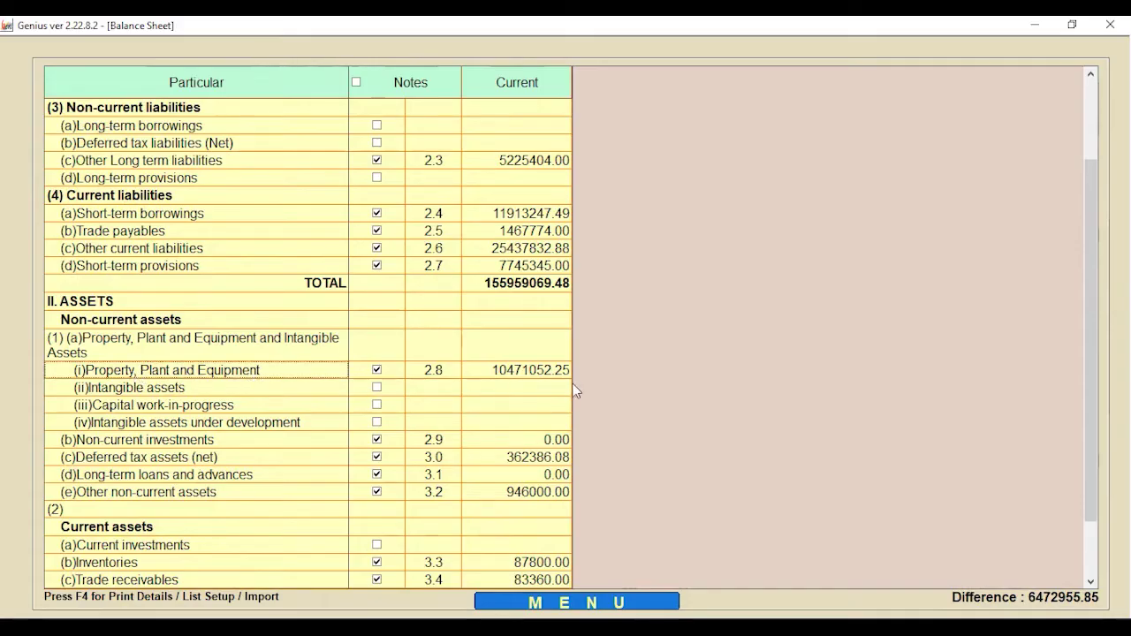
pyautogui.click(552, 375)
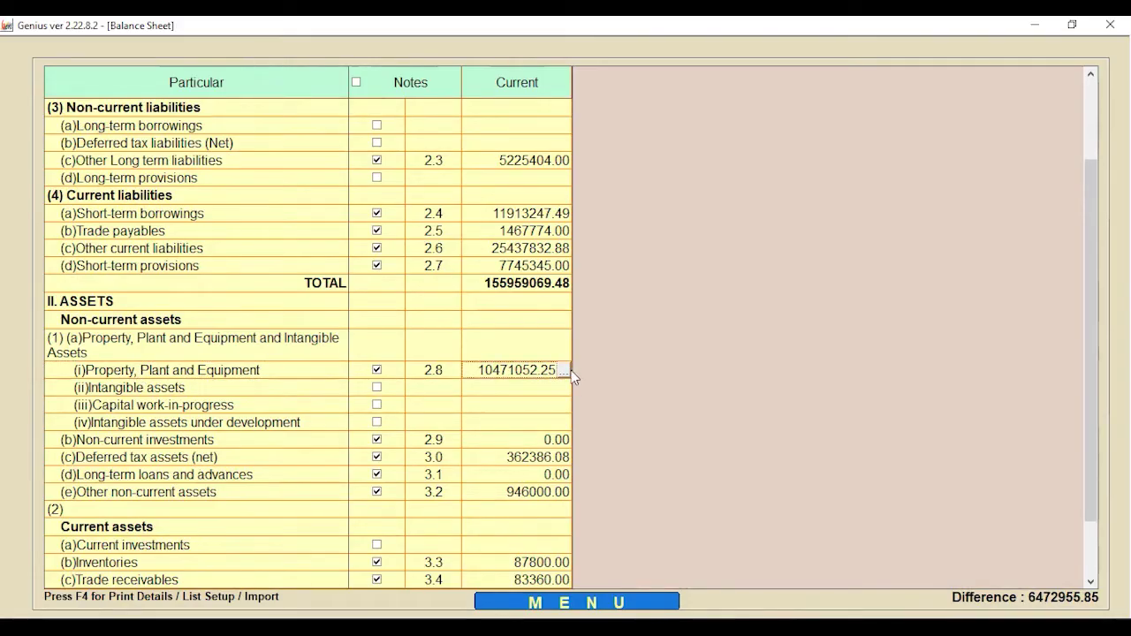
pyautogui.click(567, 370)
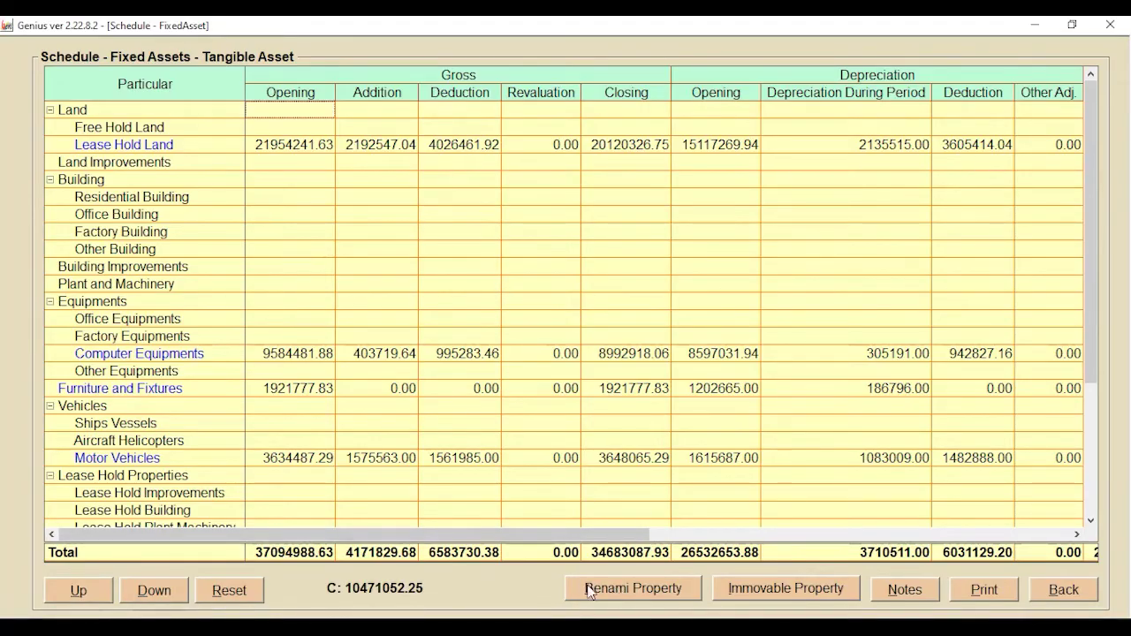
pyautogui.click(659, 584)
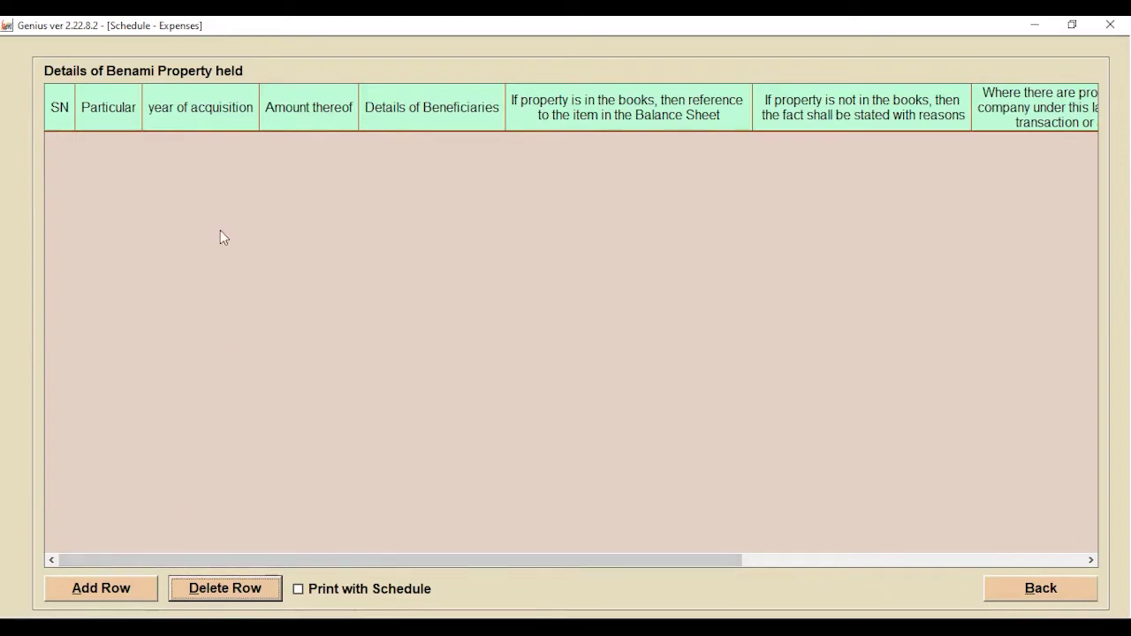
pyautogui.click(326, 590)
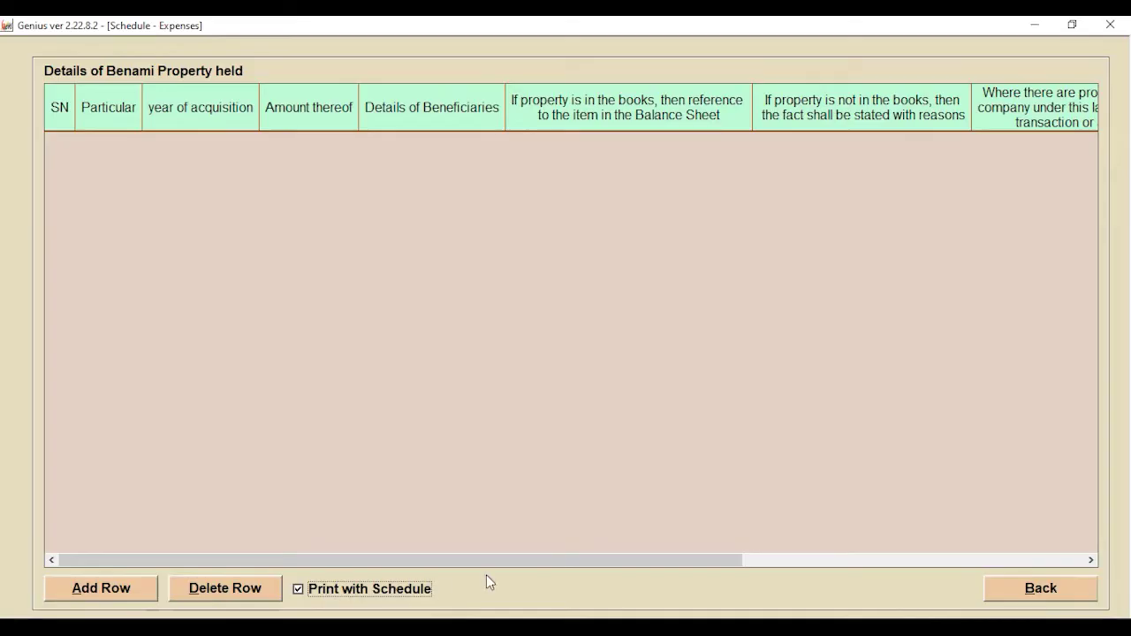
pyautogui.click(1008, 586)
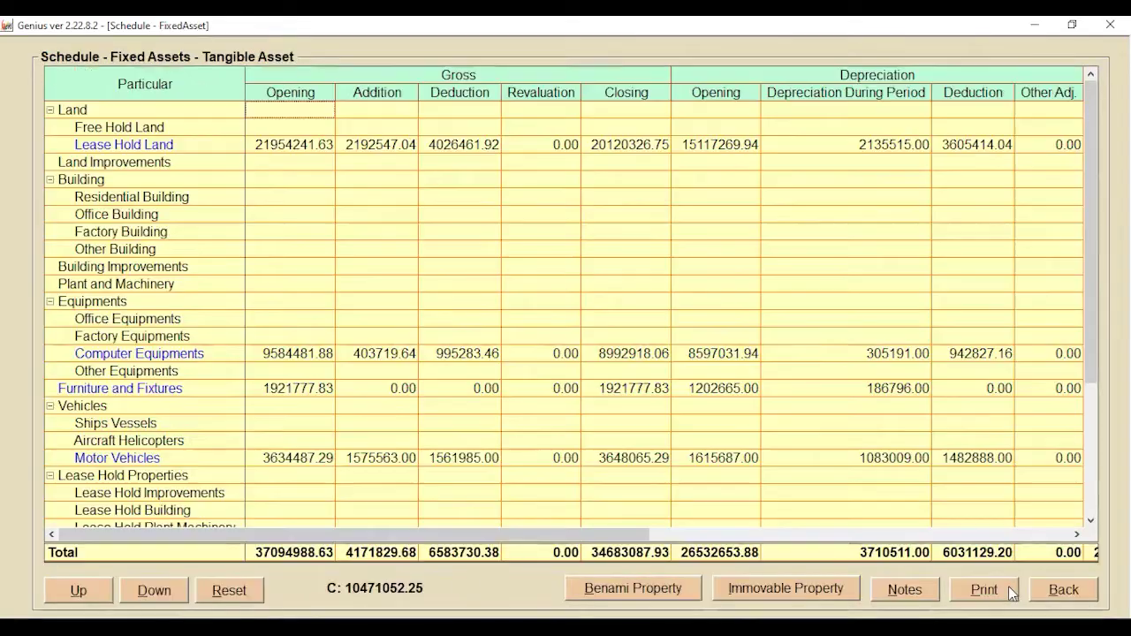
# Mark the title deeds of immovable property not held in the company's name for printing with the schedule, and return to the balance sheet
pyautogui.click(762, 597)
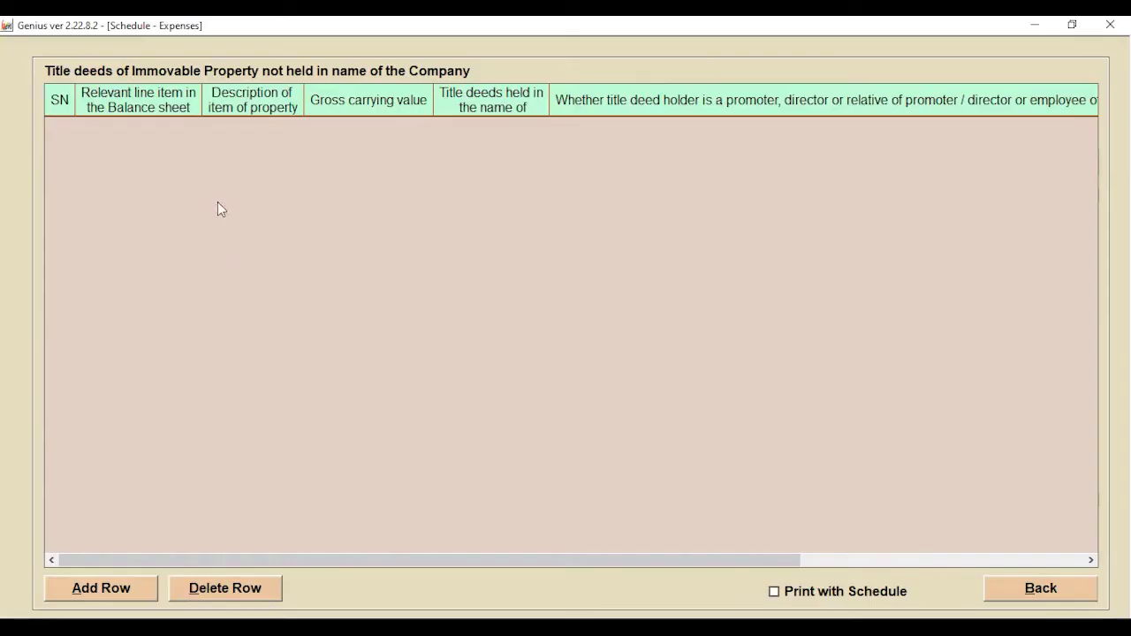
pyautogui.click(775, 592)
pyautogui.click(1035, 591)
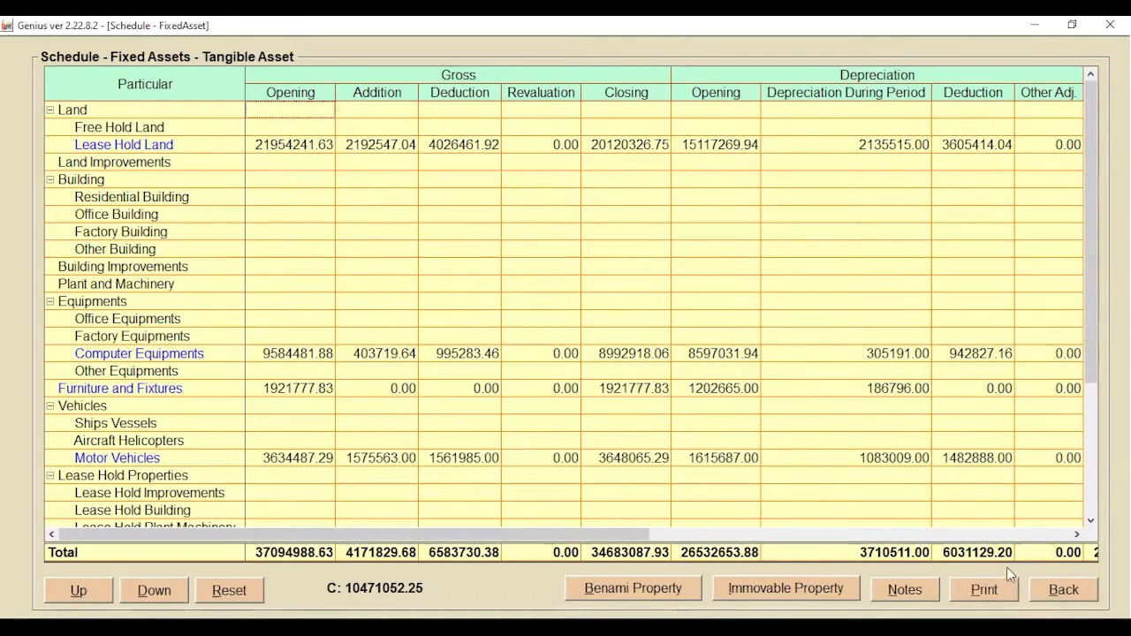
pyautogui.click(1061, 597)
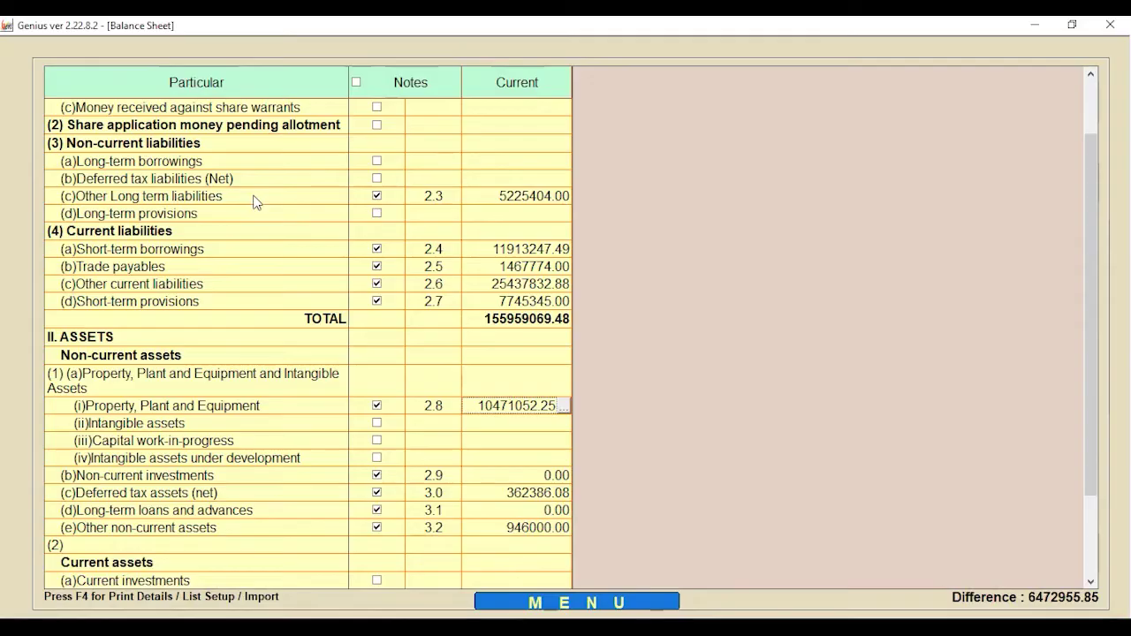
# View the trade payables schedule with its outstanding periods from the due date of payment, and return to the balance sheet
pyautogui.scroll(1, 154, 187)
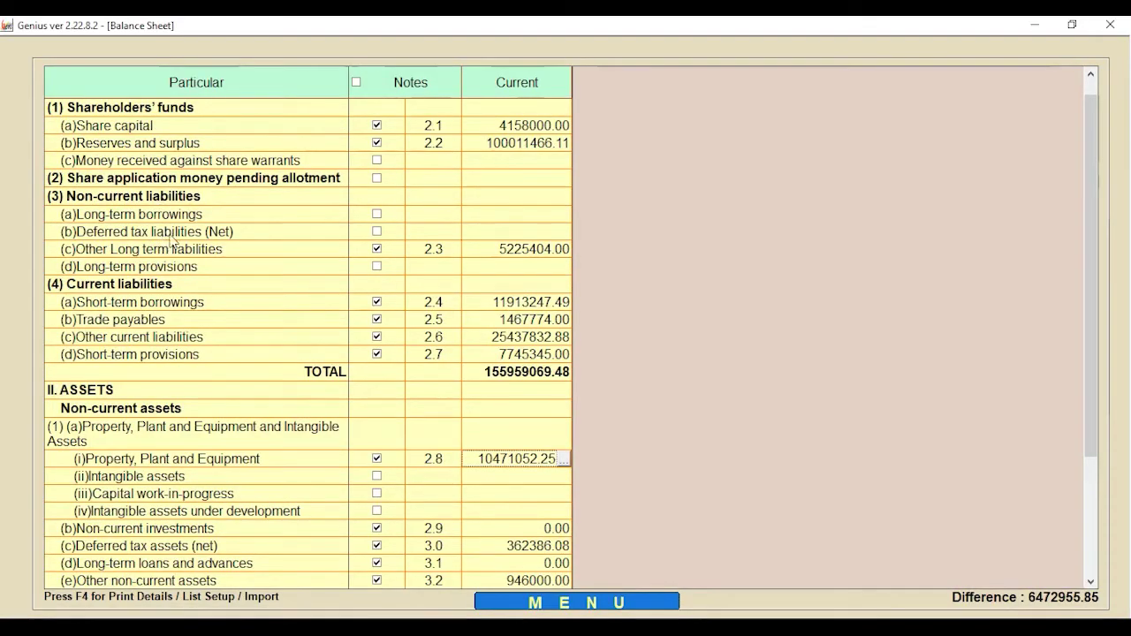
pyautogui.scroll(-3, 204, 279)
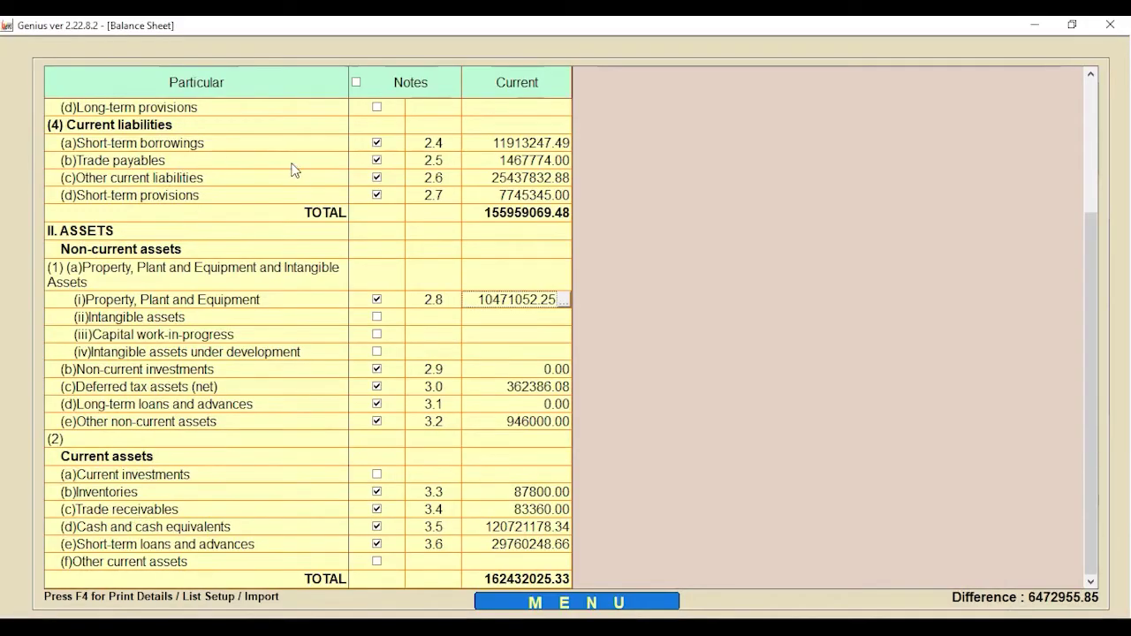
pyautogui.click(562, 163)
pyautogui.click(562, 163)
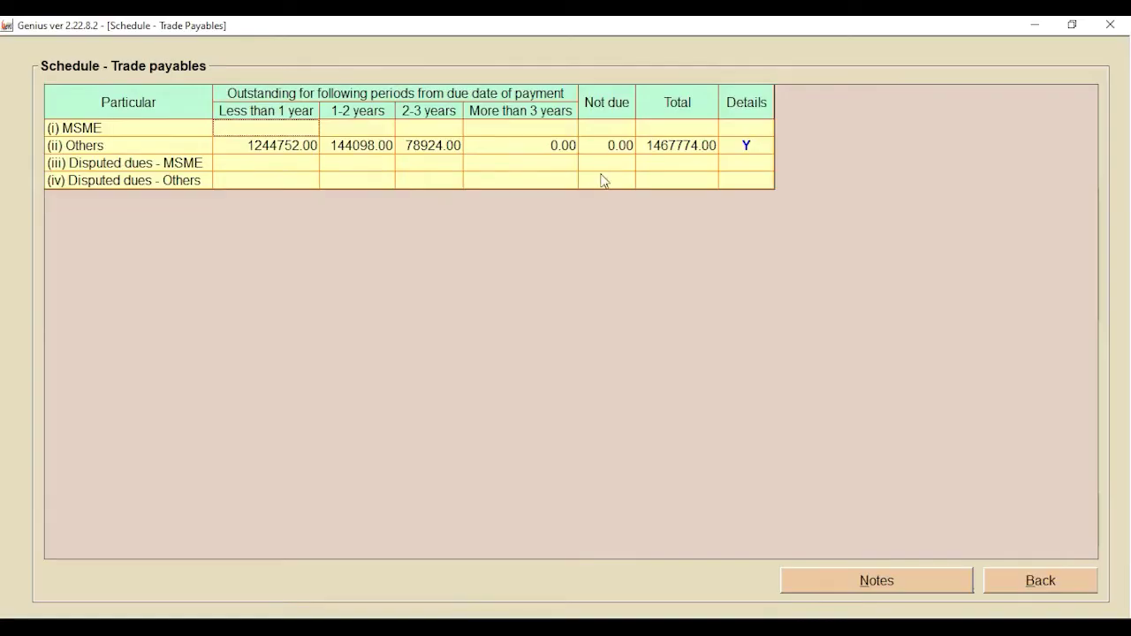
pyautogui.click(1047, 590)
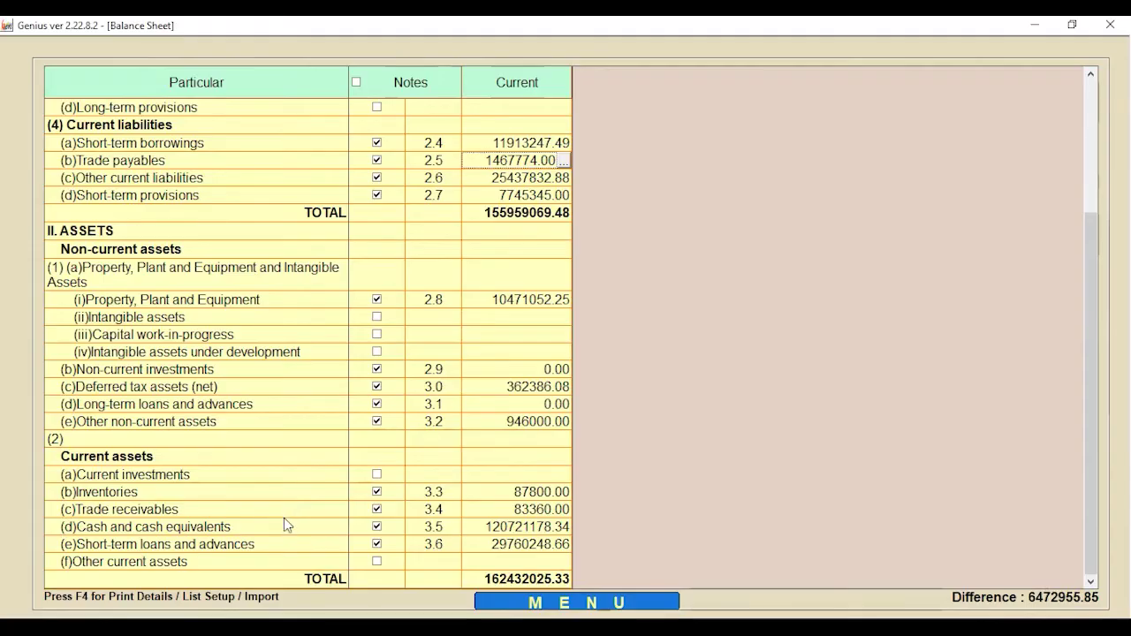
# View the trade receivables schedule and its ageing schedule, and return to the balance sheet
pyautogui.click(564, 510)
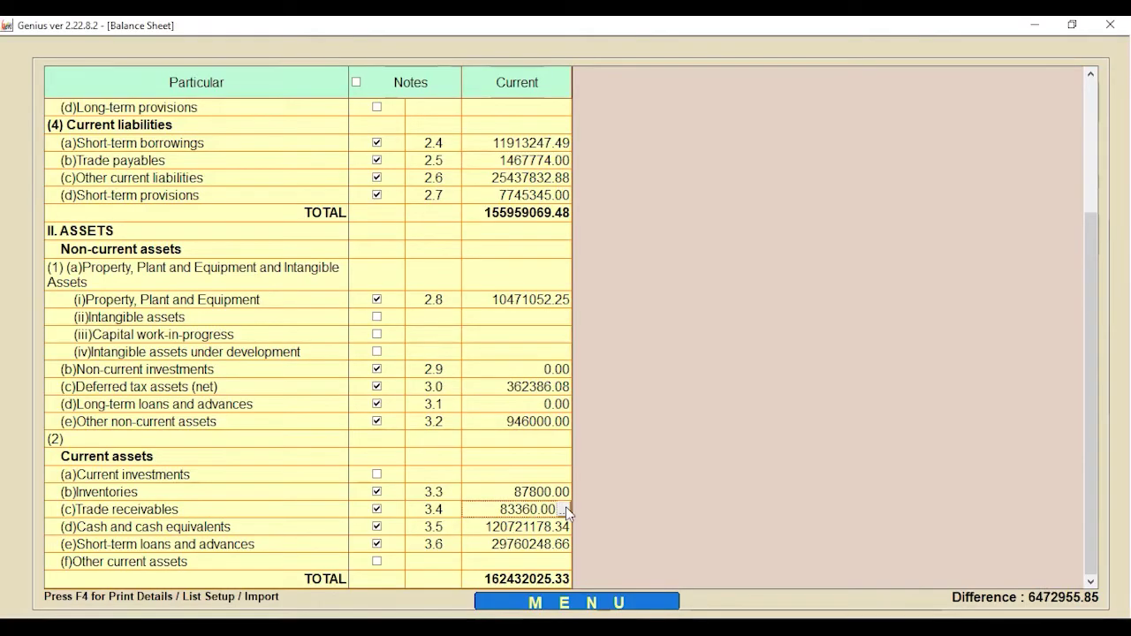
pyautogui.click(566, 509)
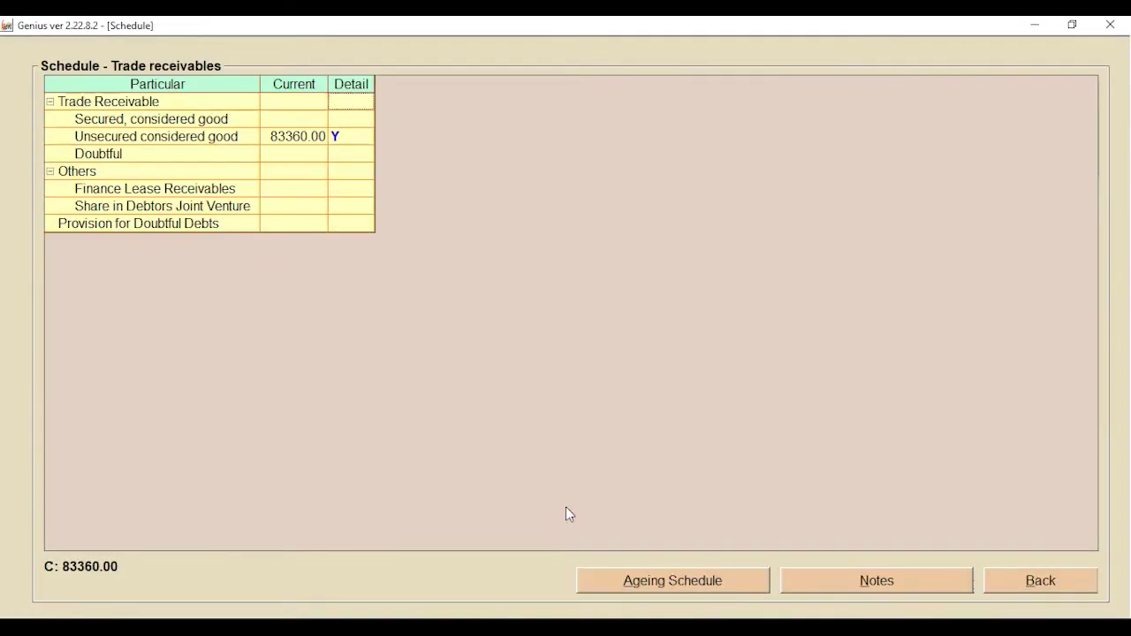
pyautogui.click(596, 583)
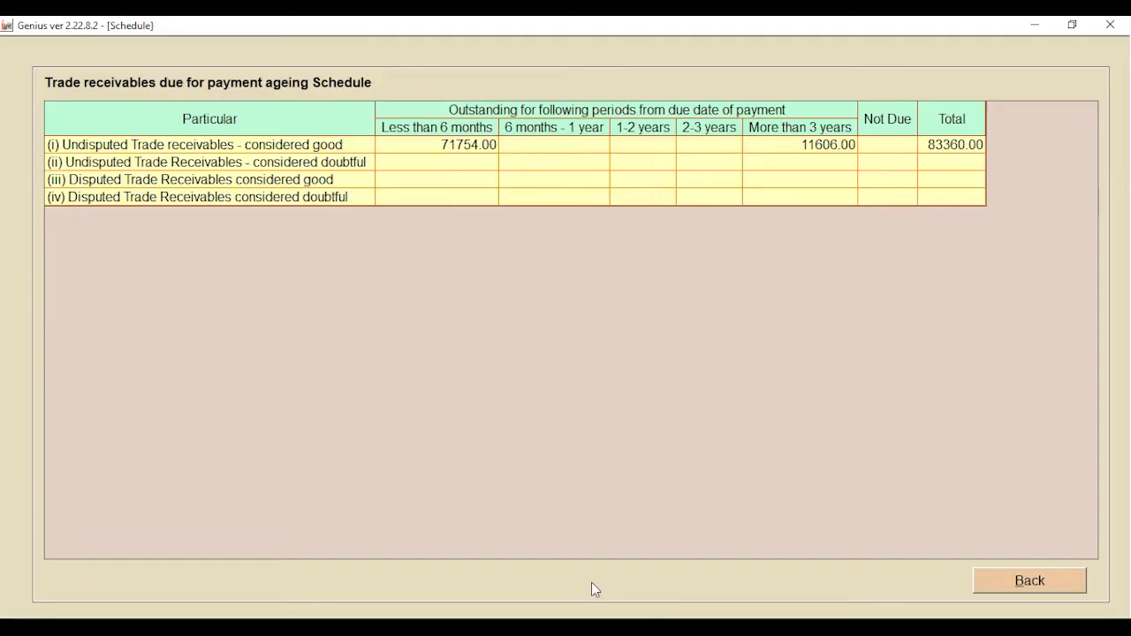
pyautogui.click(1006, 584)
pyautogui.click(1023, 582)
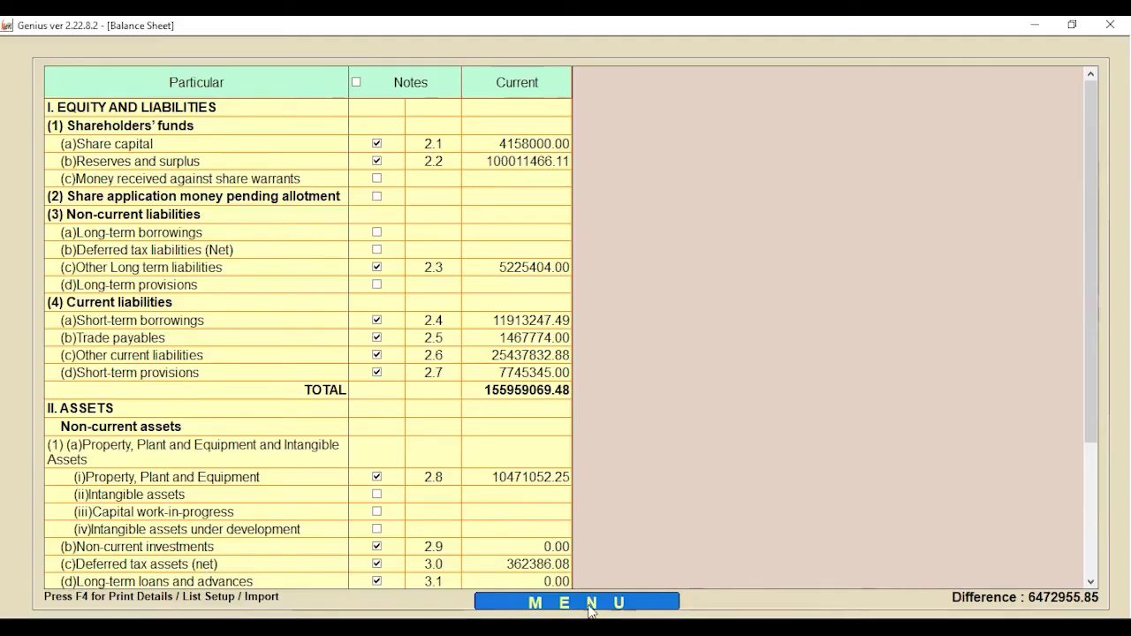
# Switch to the profit and loss statement and view its CSR activities disclosure table
pyautogui.moveTo(619, 610)
pyautogui.click(162, 595)
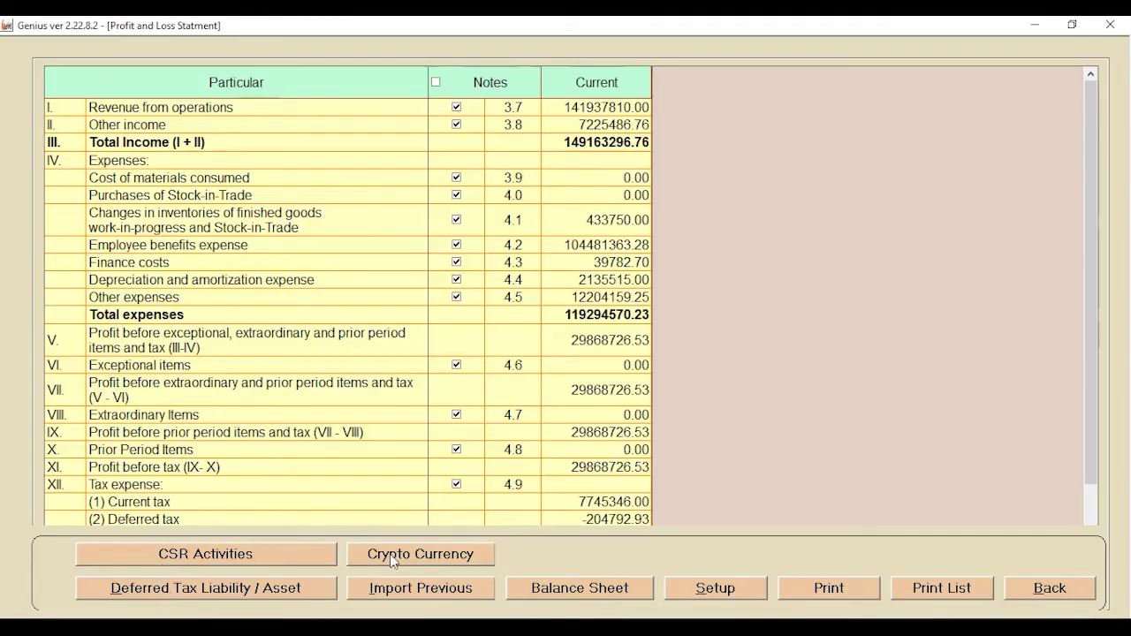
pyautogui.click(313, 555)
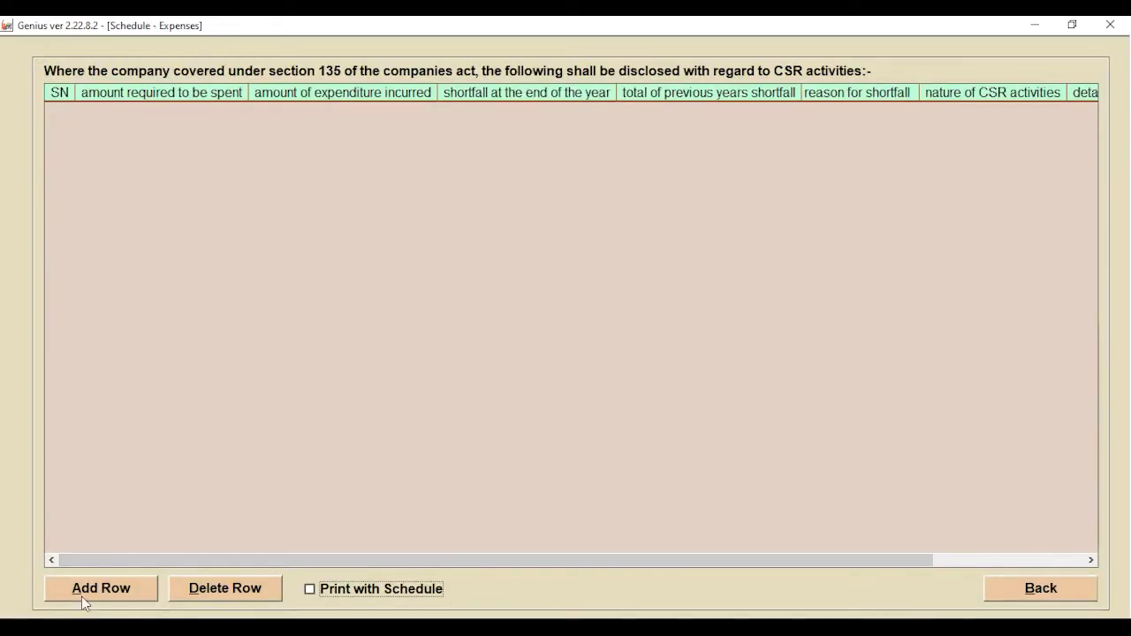
pyautogui.click(1058, 599)
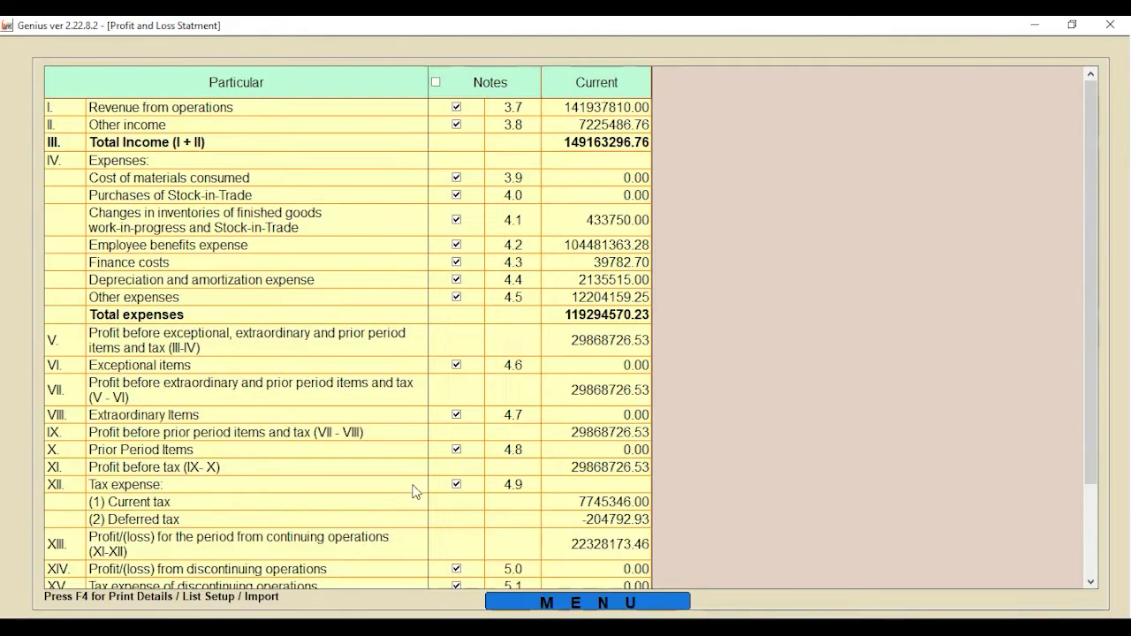
# Mark the crypto currency disclosure for printing with the schedule, and return to the profit and loss statement
pyautogui.click(520, 596)
pyautogui.click(415, 555)
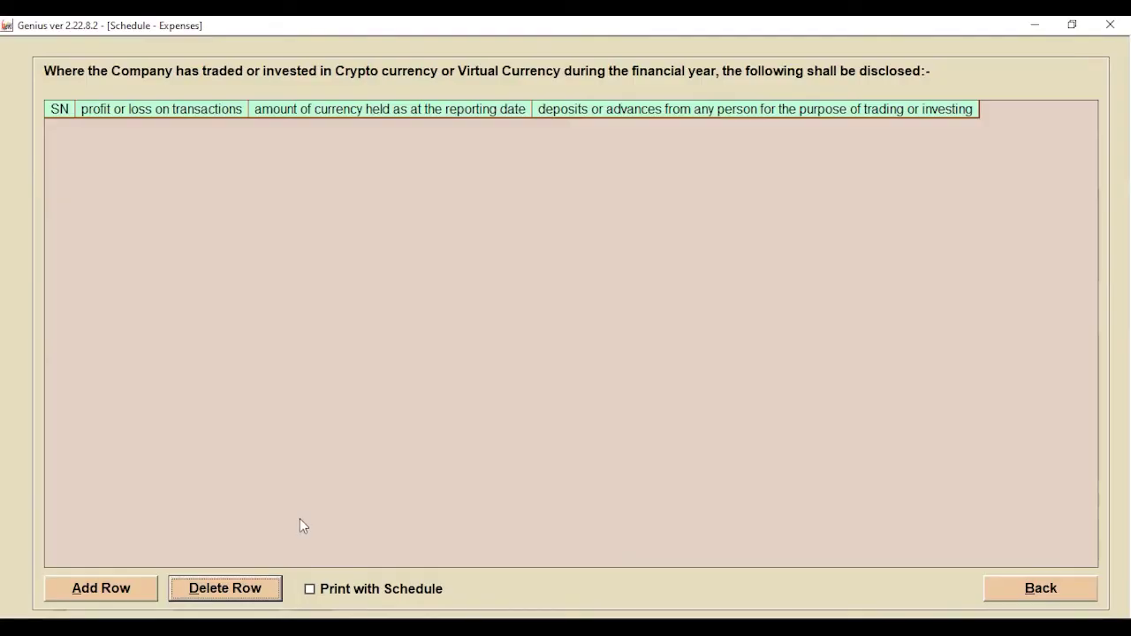
pyautogui.click(310, 589)
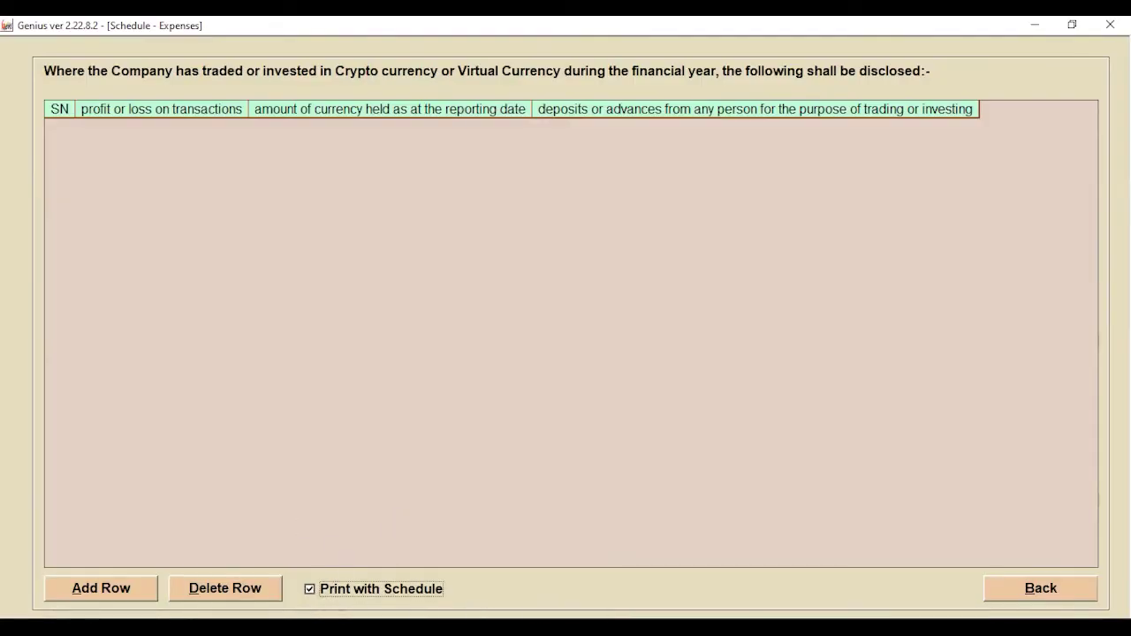
pyautogui.click(1042, 591)
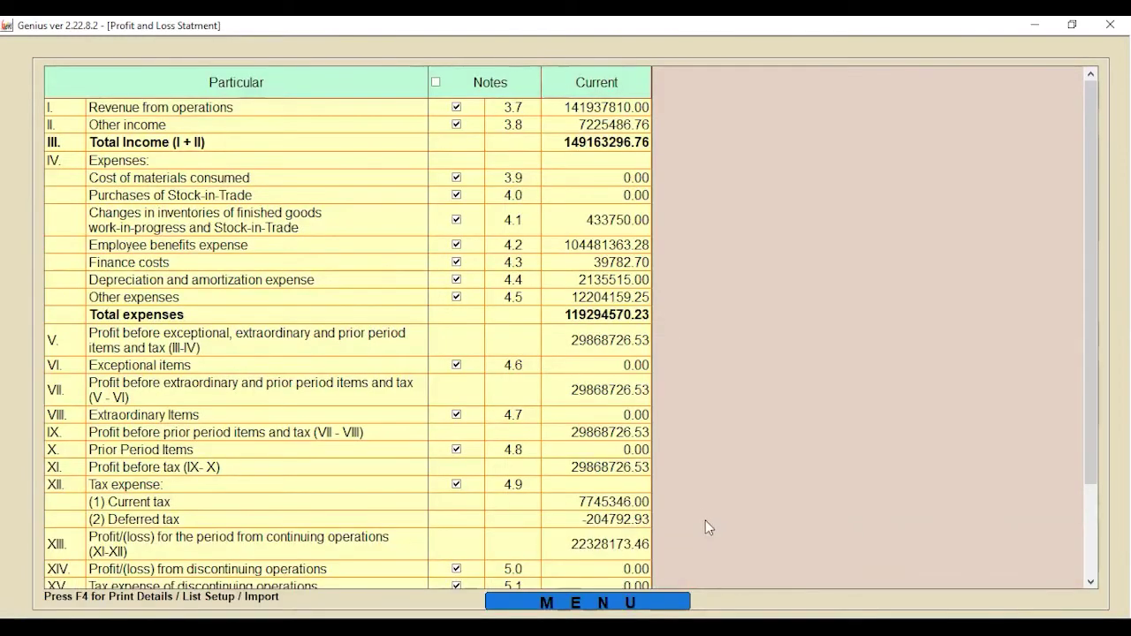
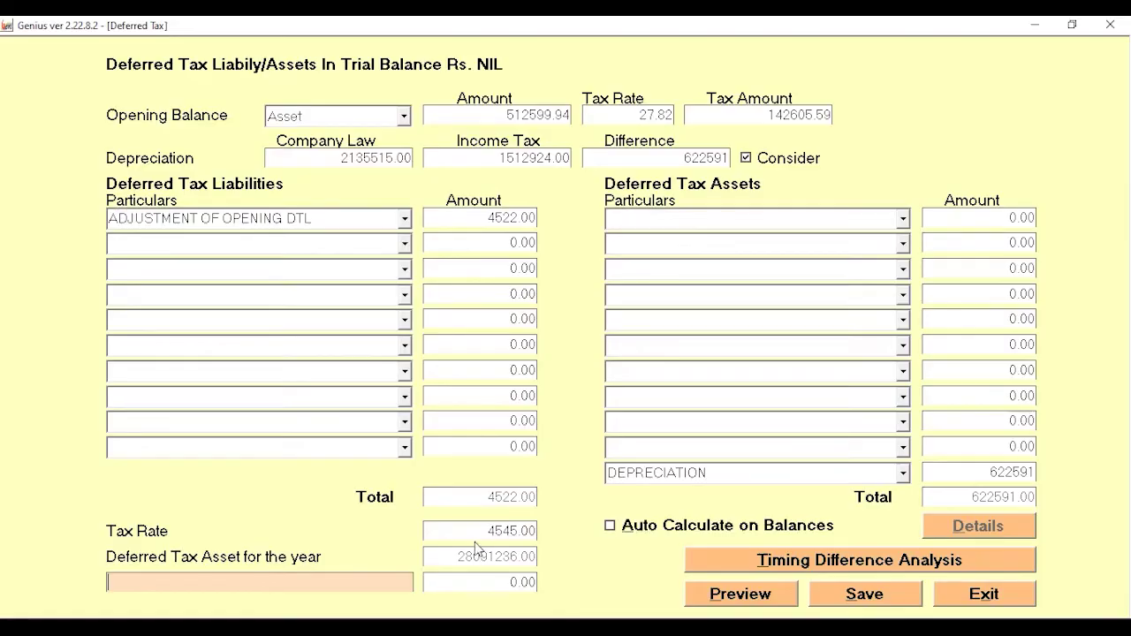
# Set the deferred tax calculation's tax rate to 75, and exit to the profit and loss statement without importing the deferred tax amount
pyautogui.moveTo(487, 531); pyautogui.dragTo(518, 530)
pyautogui.write('75')
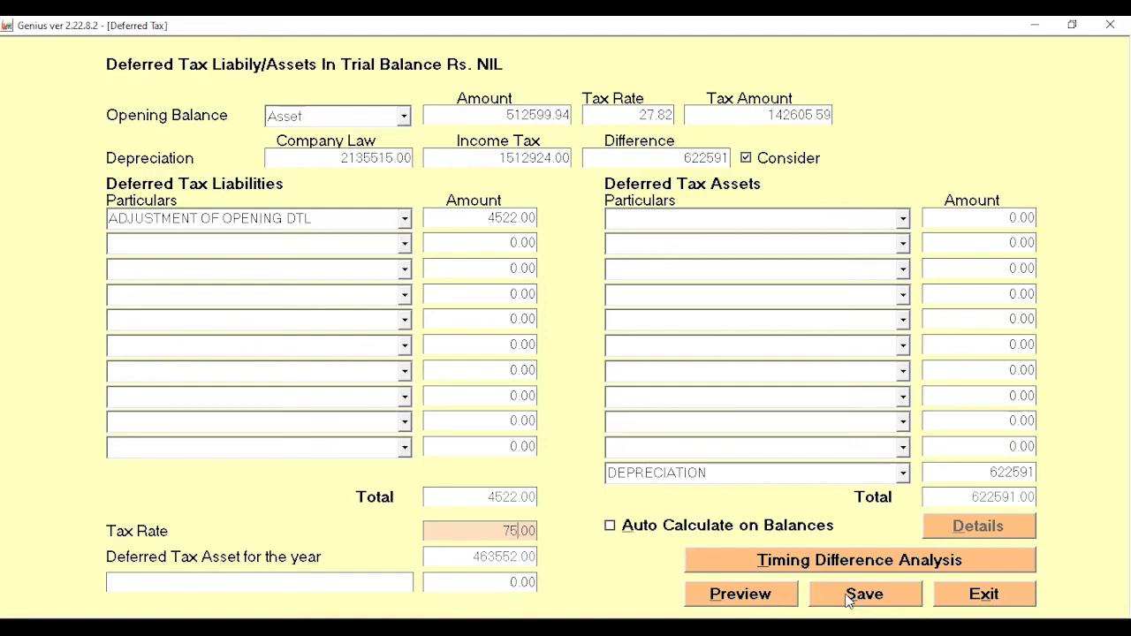
pyautogui.click(377, 217)
pyautogui.click(404, 219)
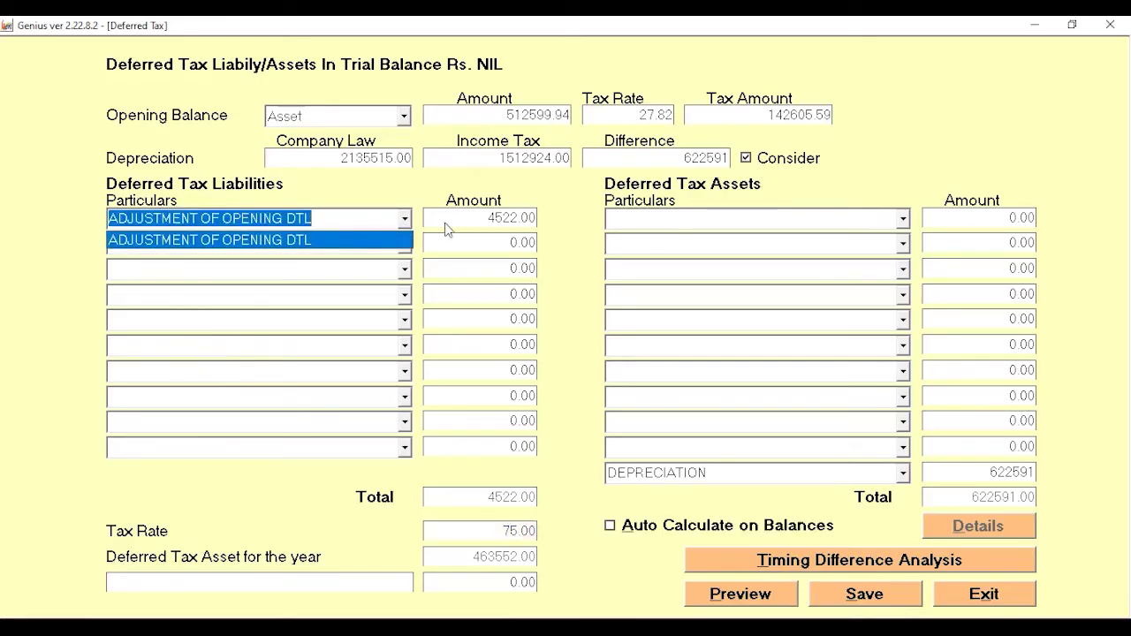
pyautogui.click(478, 221)
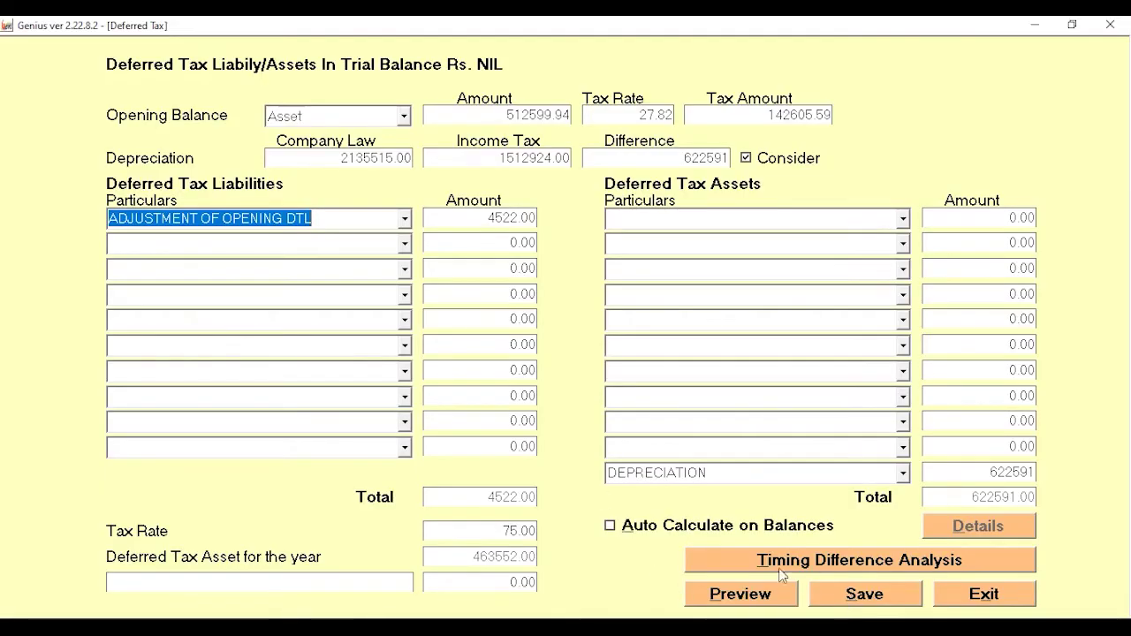
pyautogui.click(972, 595)
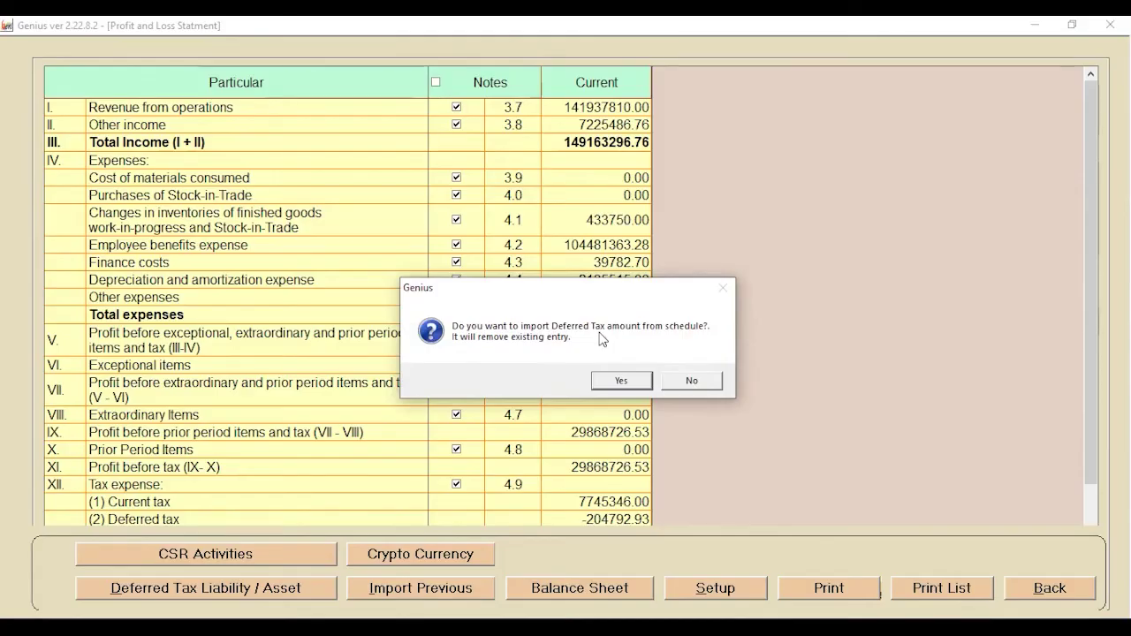
pyautogui.click(690, 381)
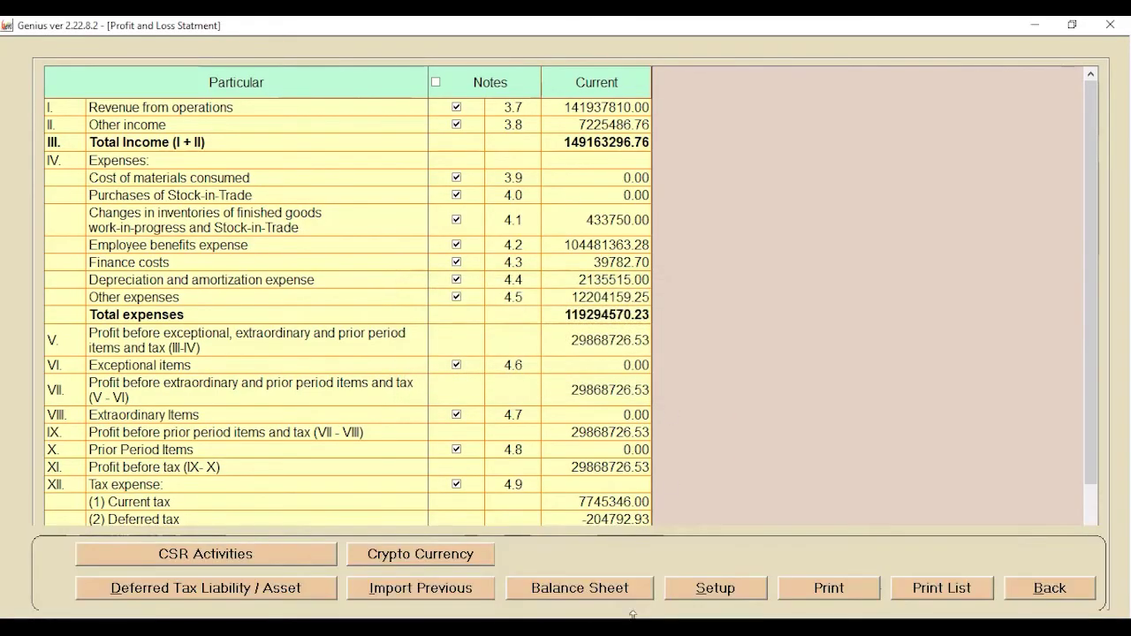
# Return to the balance sheet and open the Lease Hold Land asset details in the Property, Plant and Equipment schedule
pyautogui.click(1025, 587)
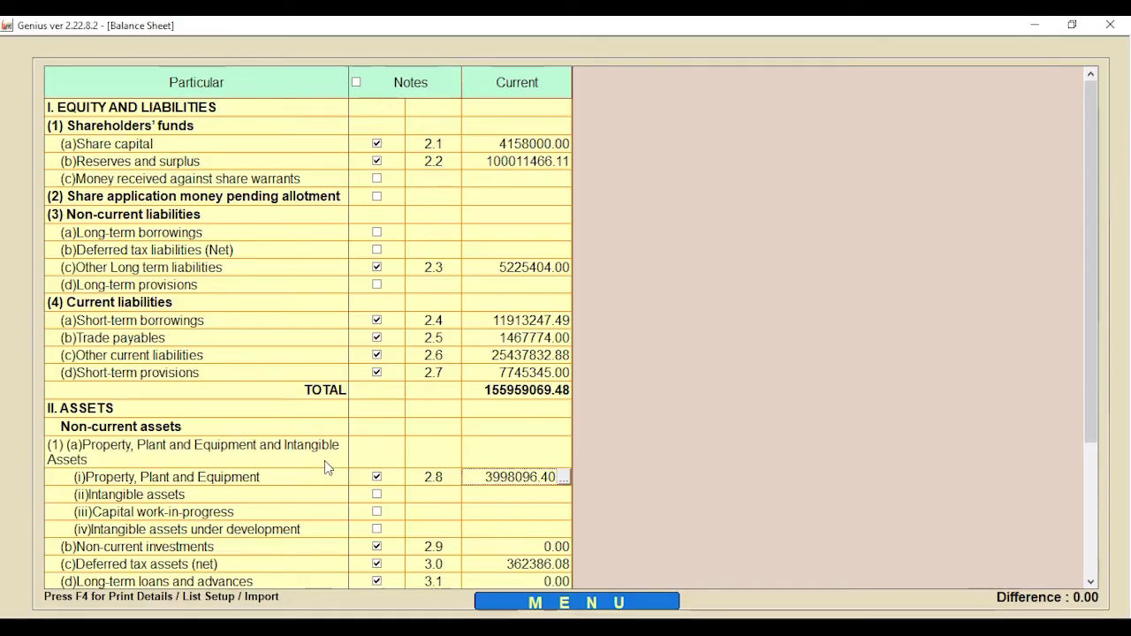
pyautogui.click(565, 478)
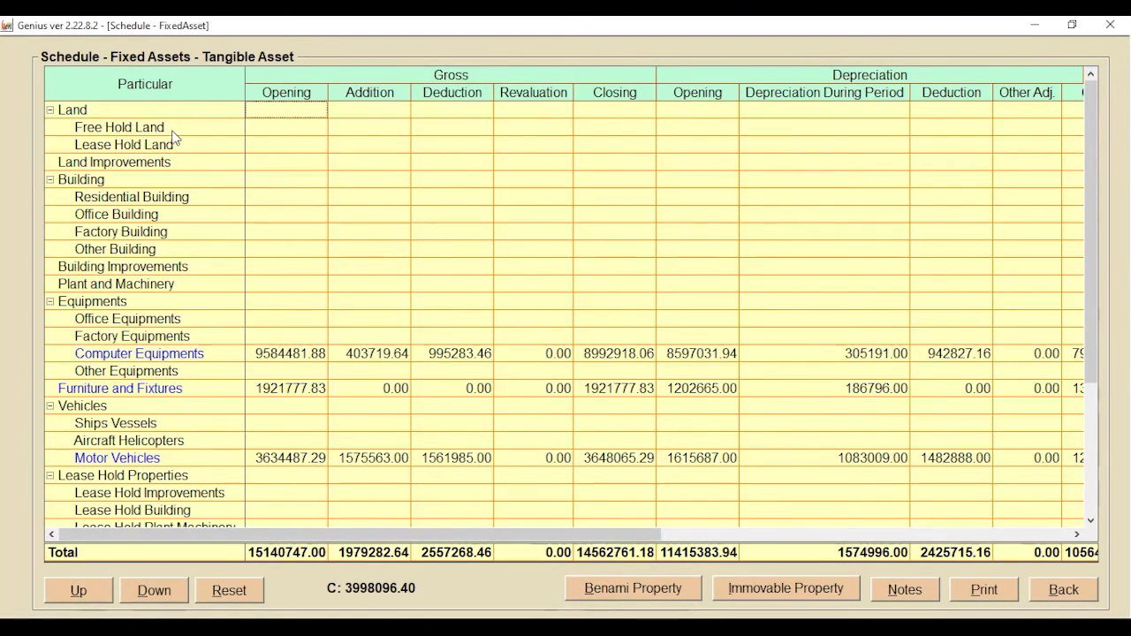
pyautogui.click(228, 145)
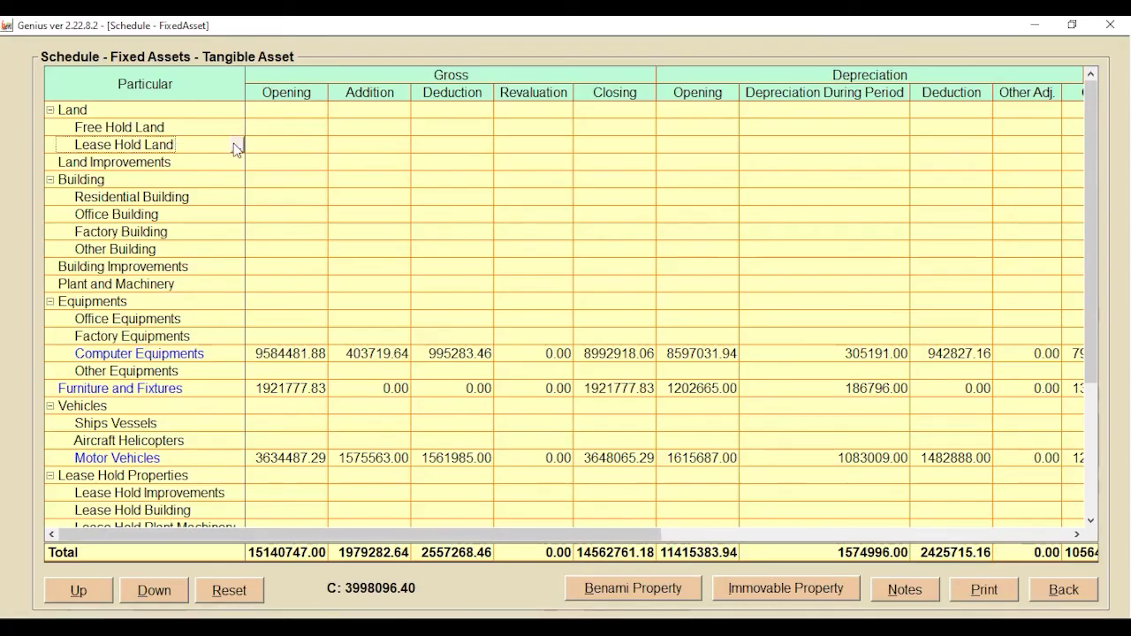
pyautogui.doubleClick(235, 144)
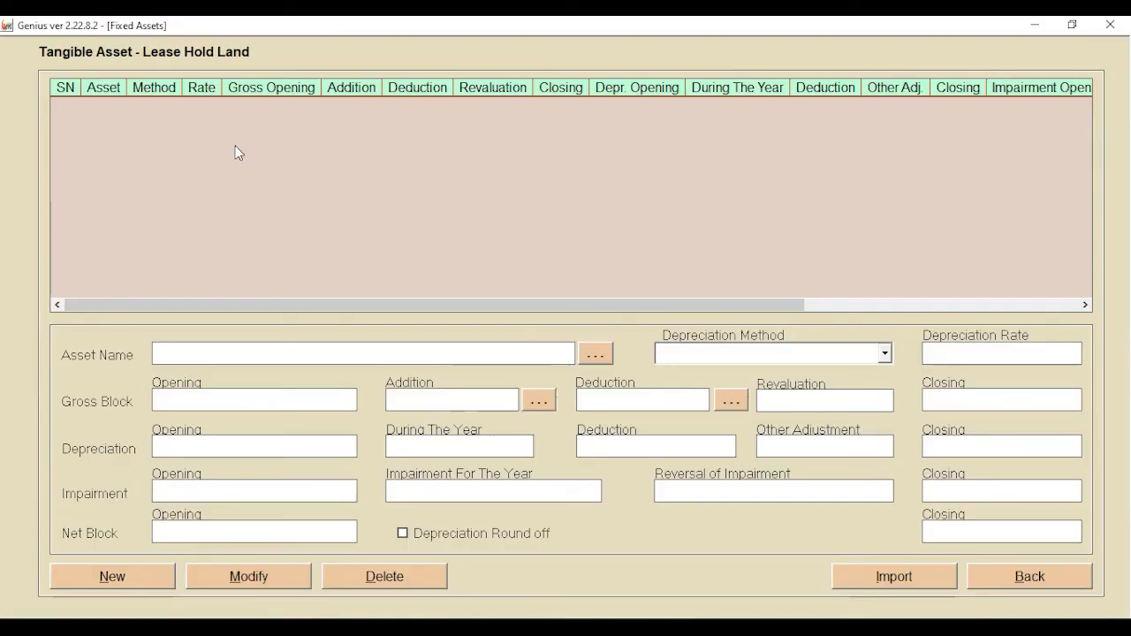
# Import all the listed old-format assets into Lease Hold Land, and return to the tangible fixed assets schedule
pyautogui.click(131, 583)
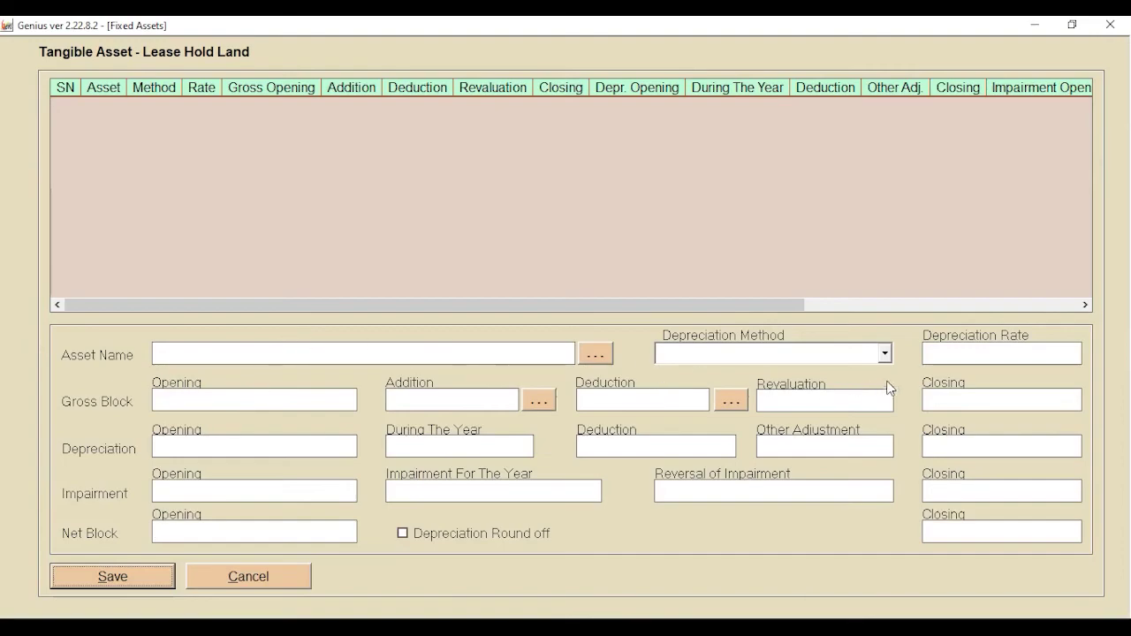
pyautogui.click(246, 585)
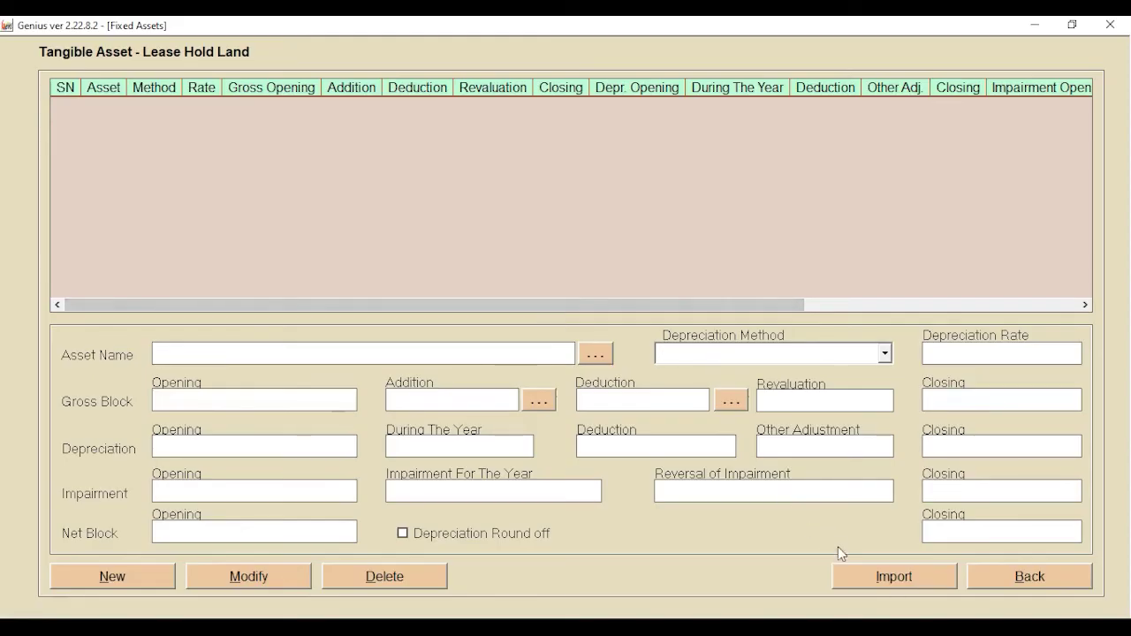
pyautogui.click(873, 584)
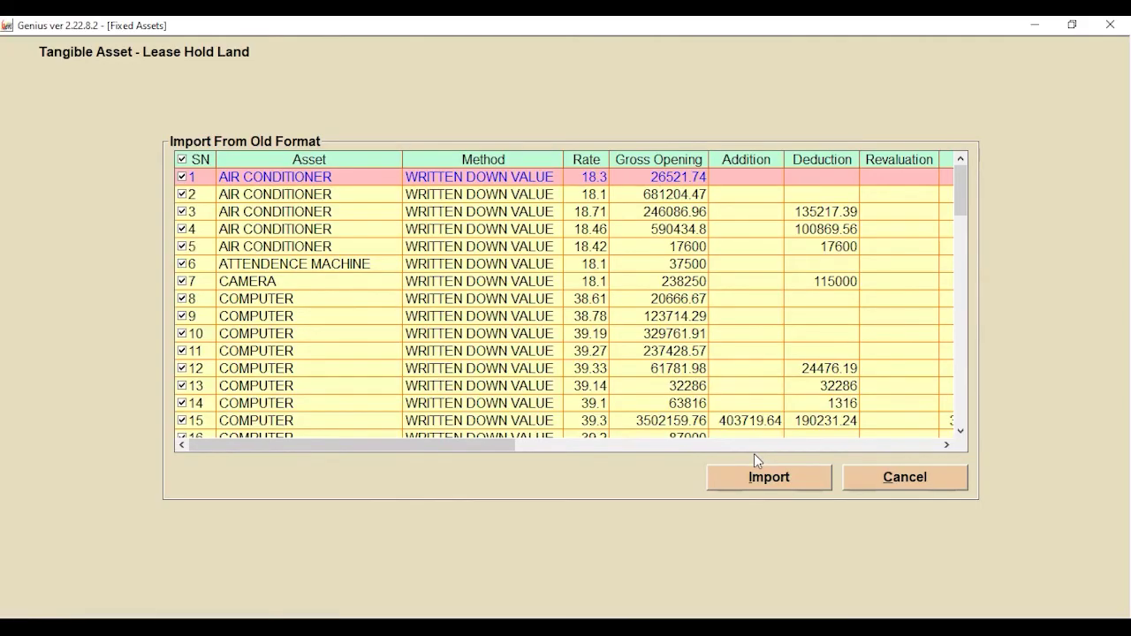
pyautogui.click(759, 483)
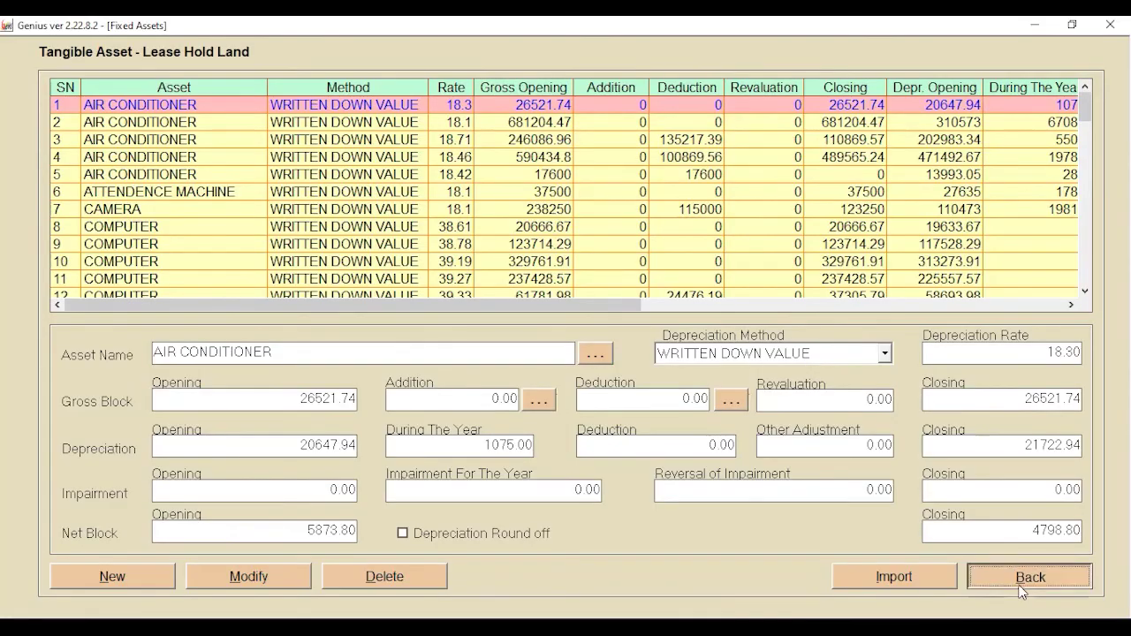
pyautogui.click(1022, 590)
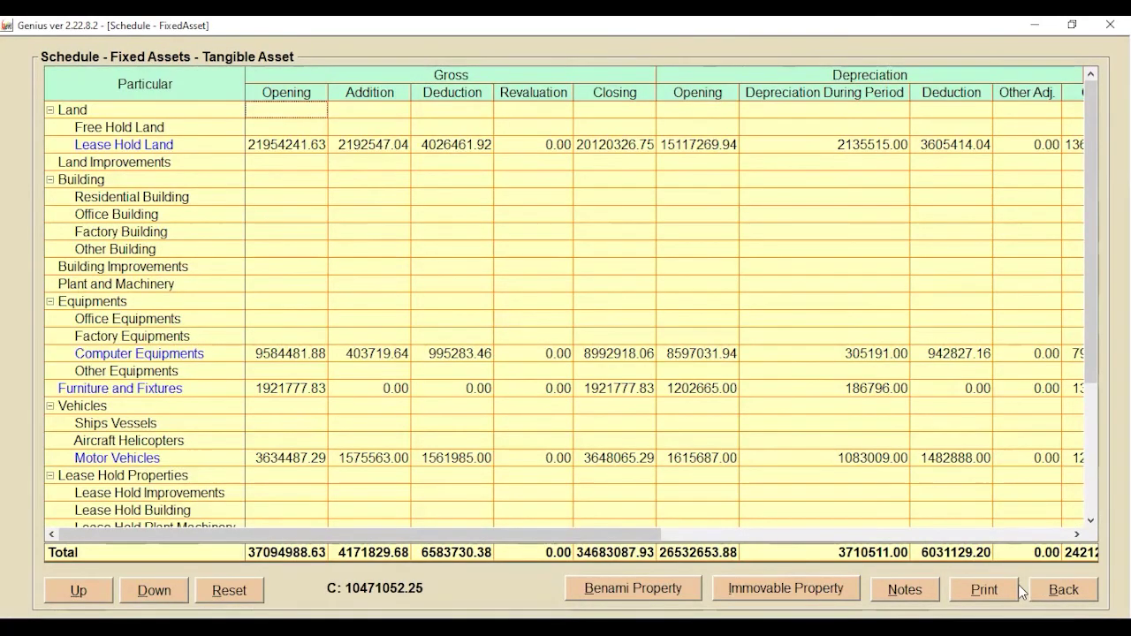
# Check the gross opening, addition and deduction figures for Lease Hold Land, and return to the balance sheet
pyautogui.click(289, 144)
pyautogui.click(369, 131)
pyautogui.click(429, 148)
pyautogui.click(1045, 590)
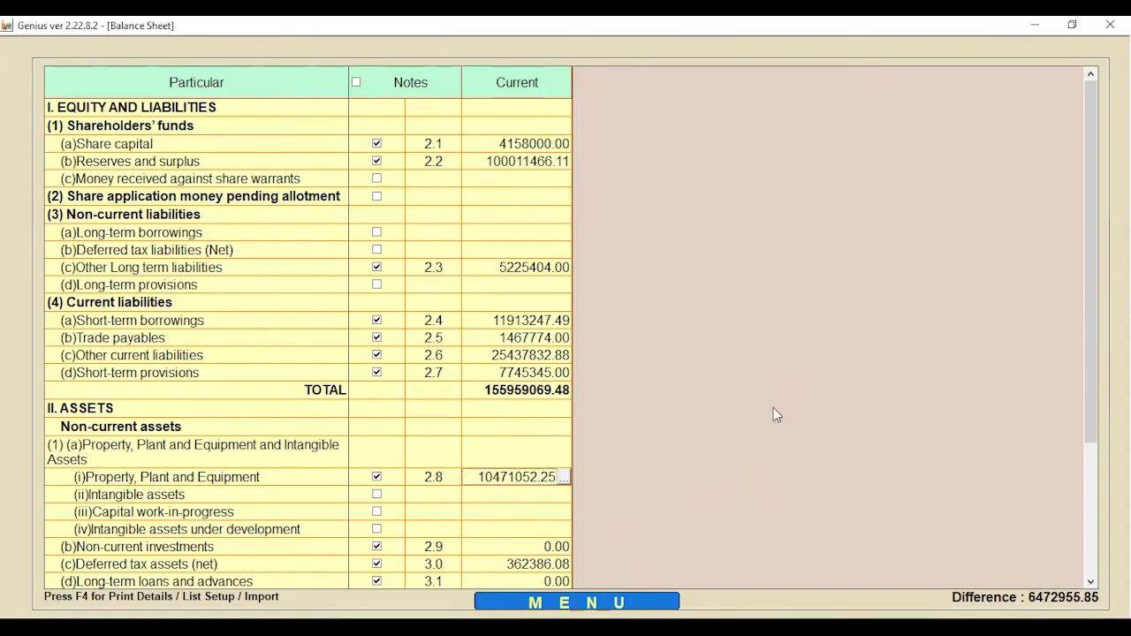
# View the profit and loss statement and return to the balance sheet
pyautogui.moveTo(601, 599)
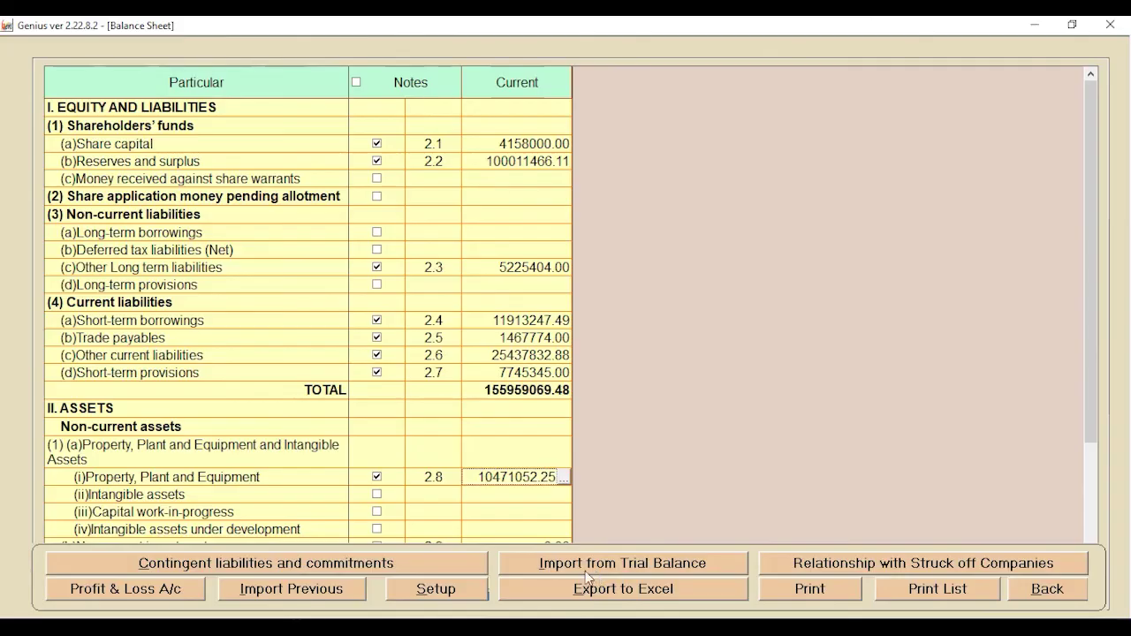
pyautogui.click(171, 588)
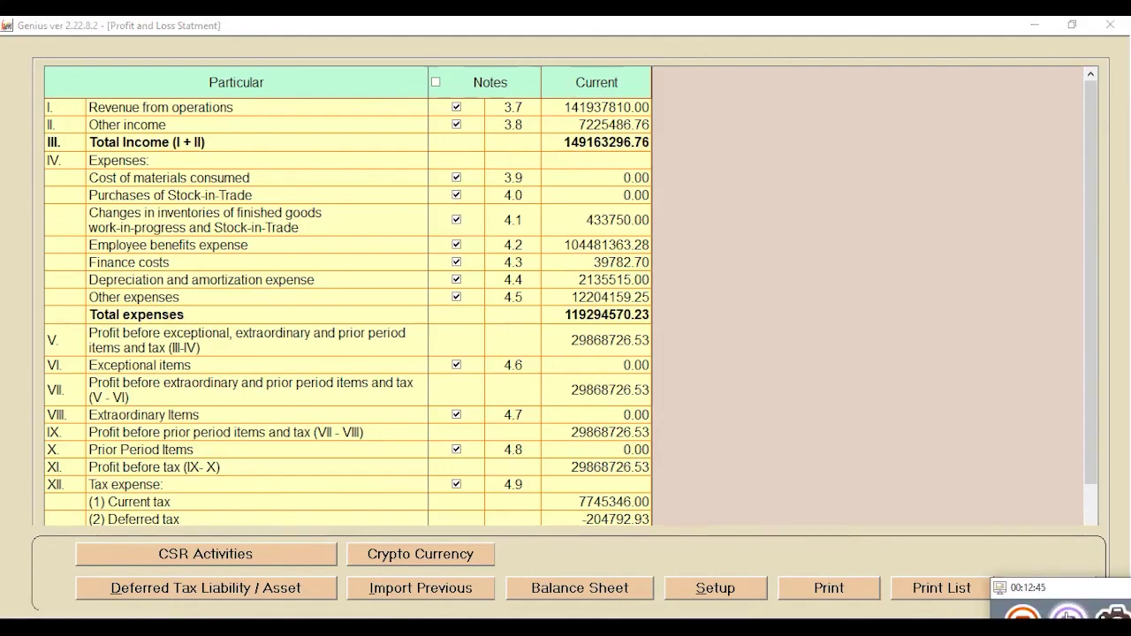
pyautogui.click(1026, 610)
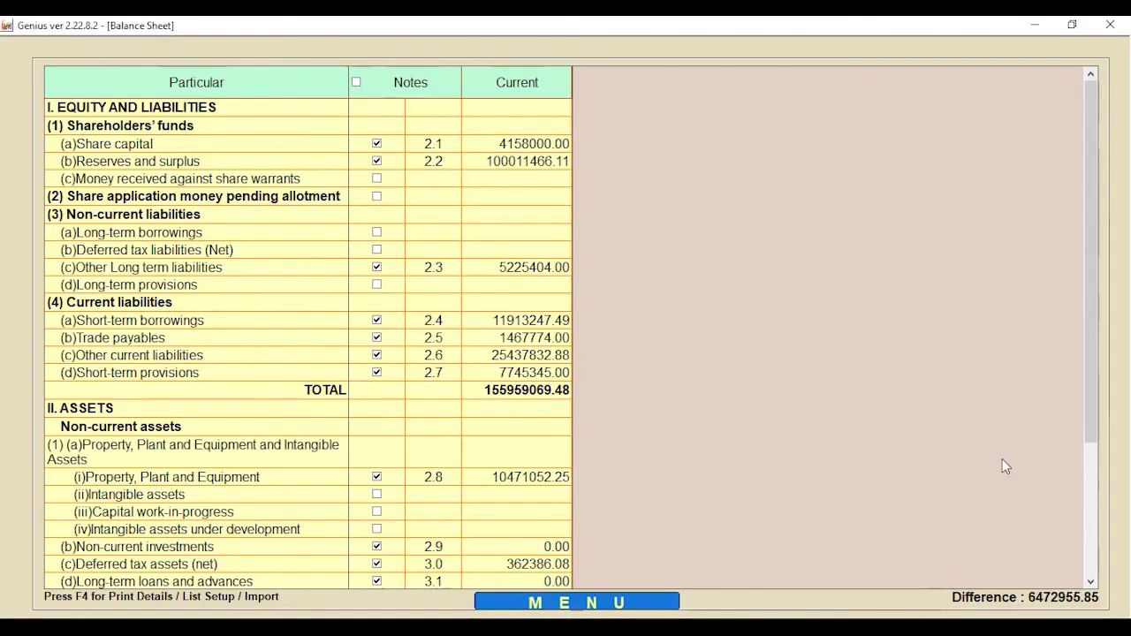
# Look through the liabilities and assets on the balance sheet and show its available commands
pyautogui.scroll(-3, 526, 191)
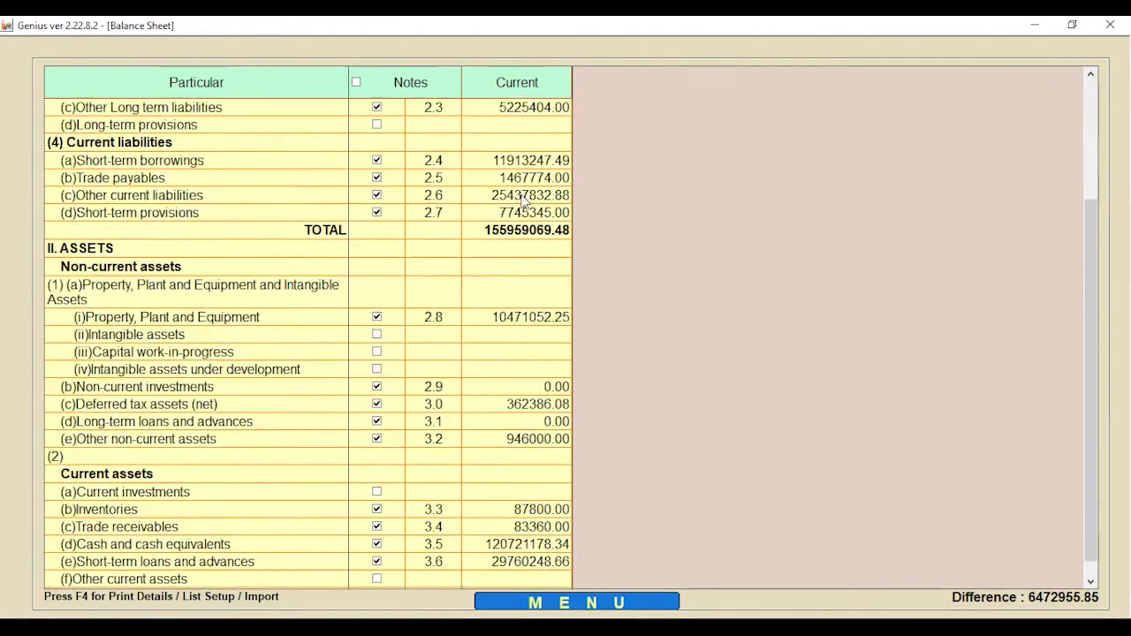
pyautogui.scroll(-1, 523, 203)
pyautogui.scroll(4, 522, 228)
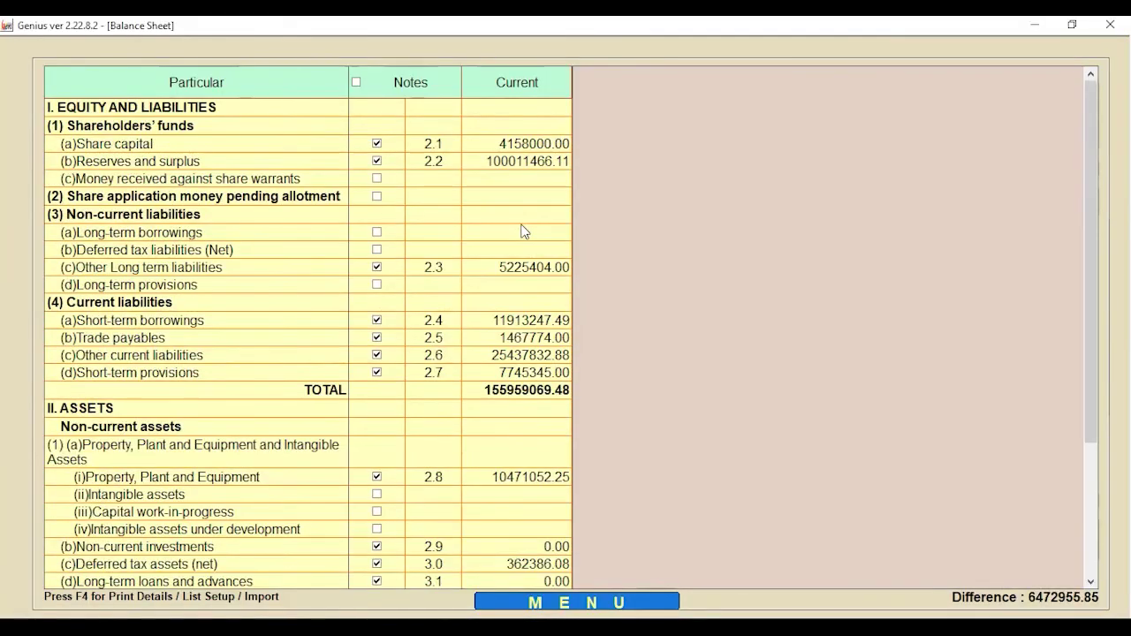
pyautogui.moveTo(528, 601)
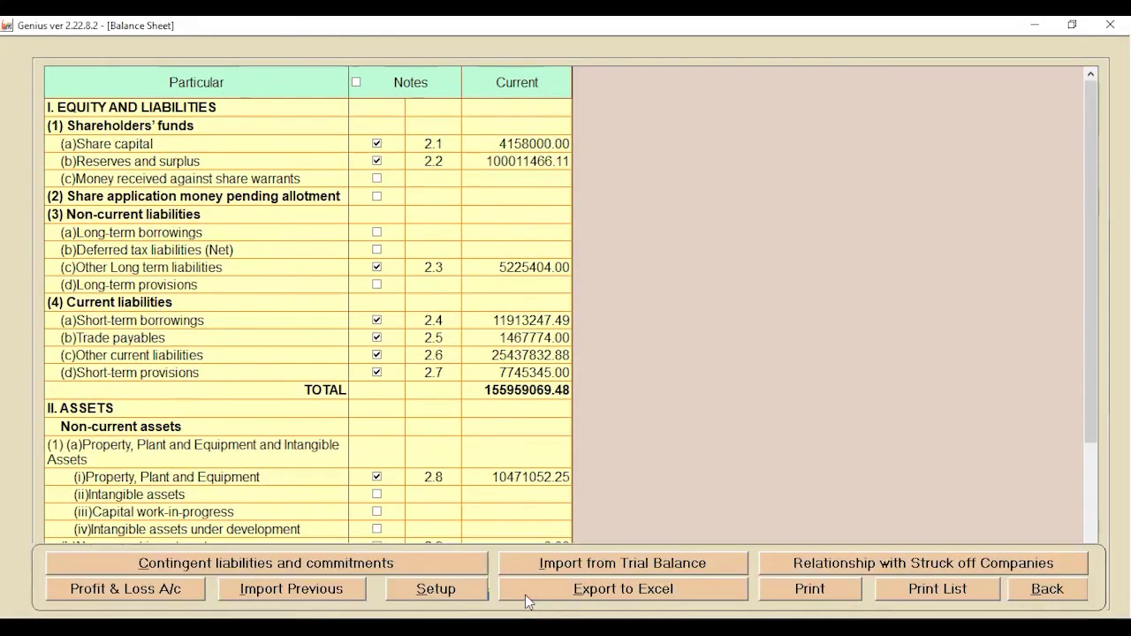